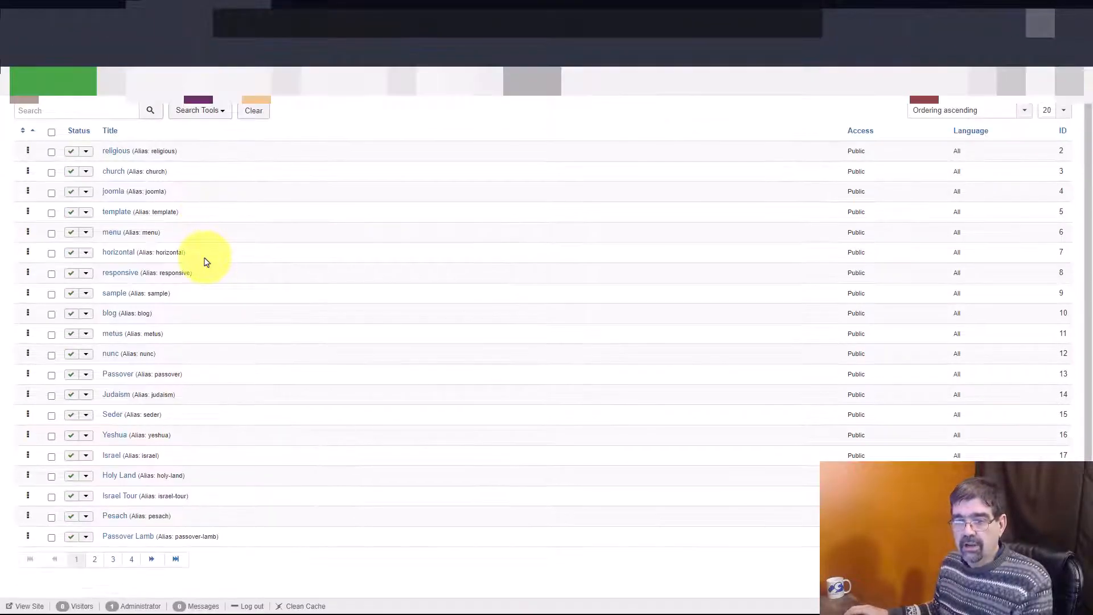
- Search the Joomla tags list for 2016, then clear the search to list all tags again
{"action": "scroll", "coordinate": [199, 318], "scroll_direction": "down", "scroll_amount": 2}
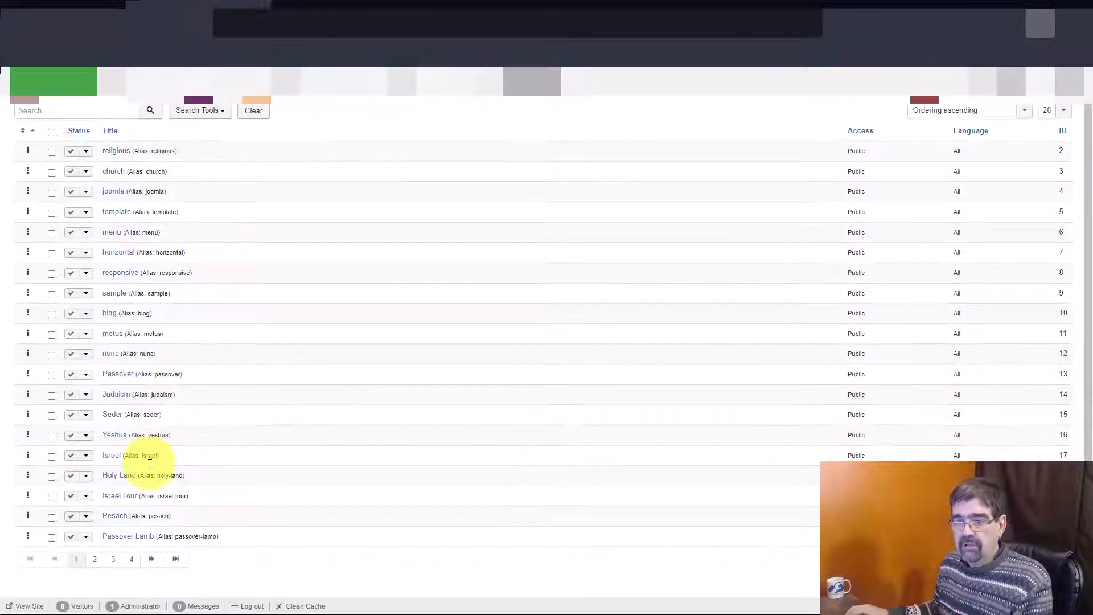
{"action": "left_click", "coordinate": [55, 113]}
{"action": "type", "text": "2"}
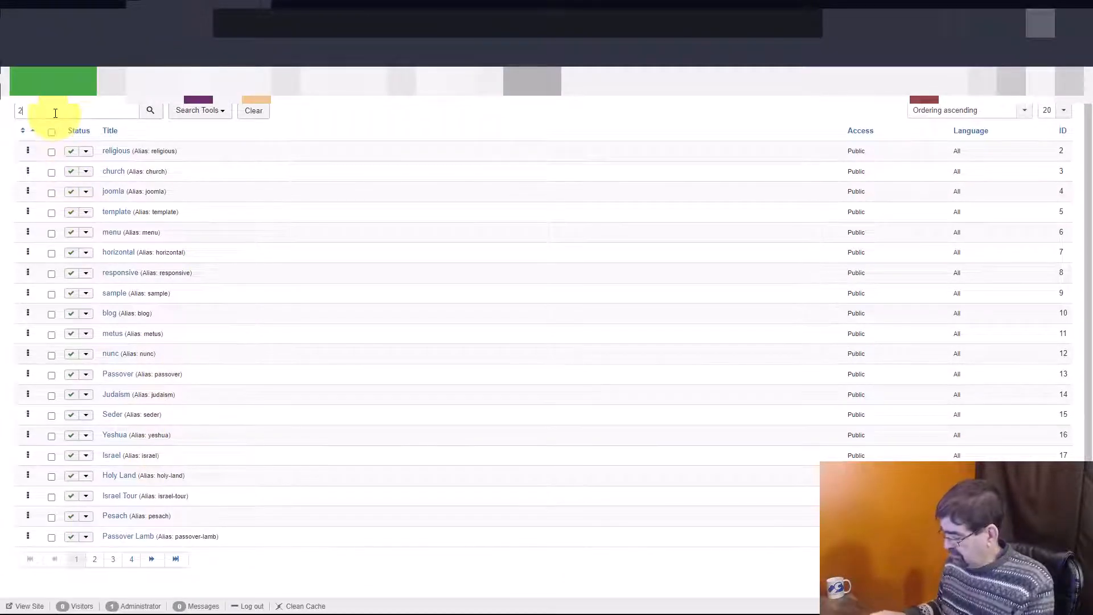
{"action": "type", "text": "01"}
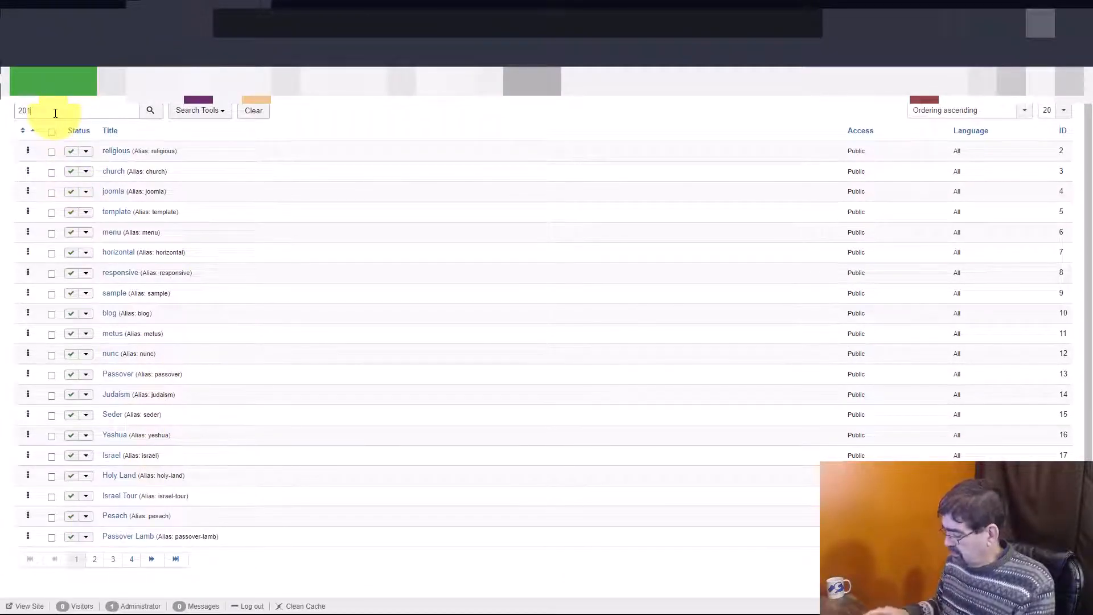
{"action": "type", "text": "6"}
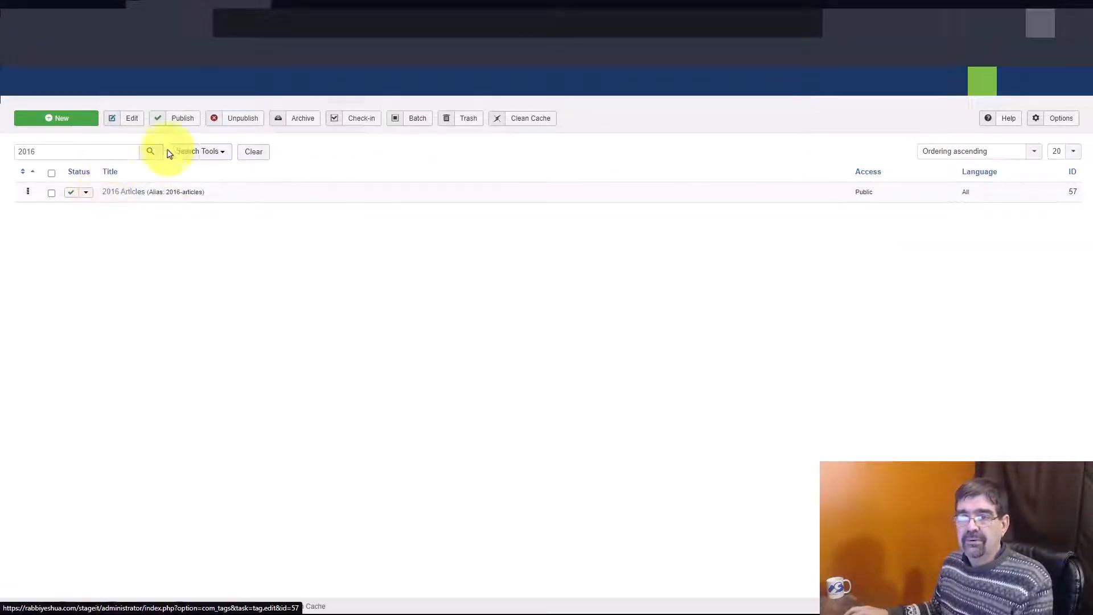
{"action": "left_click", "coordinate": [255, 155]}
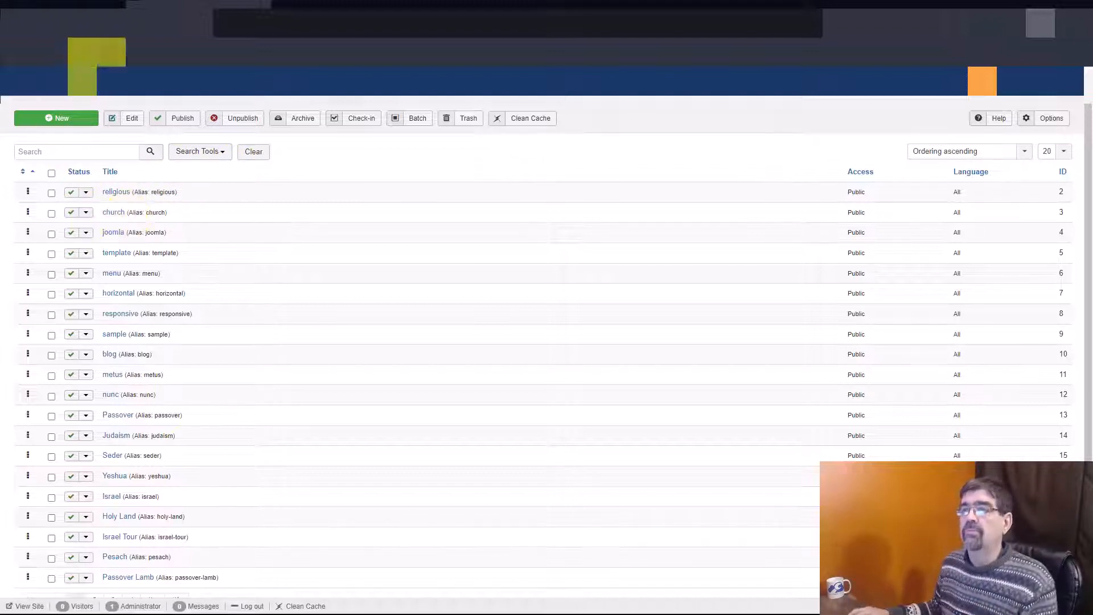
- Switch to phpMyAdmin, filter the kehilats_newkss tables by "tags" and browse the stg_ug83b_tags table
{"action": "left_click", "coordinate": [300, 19]}
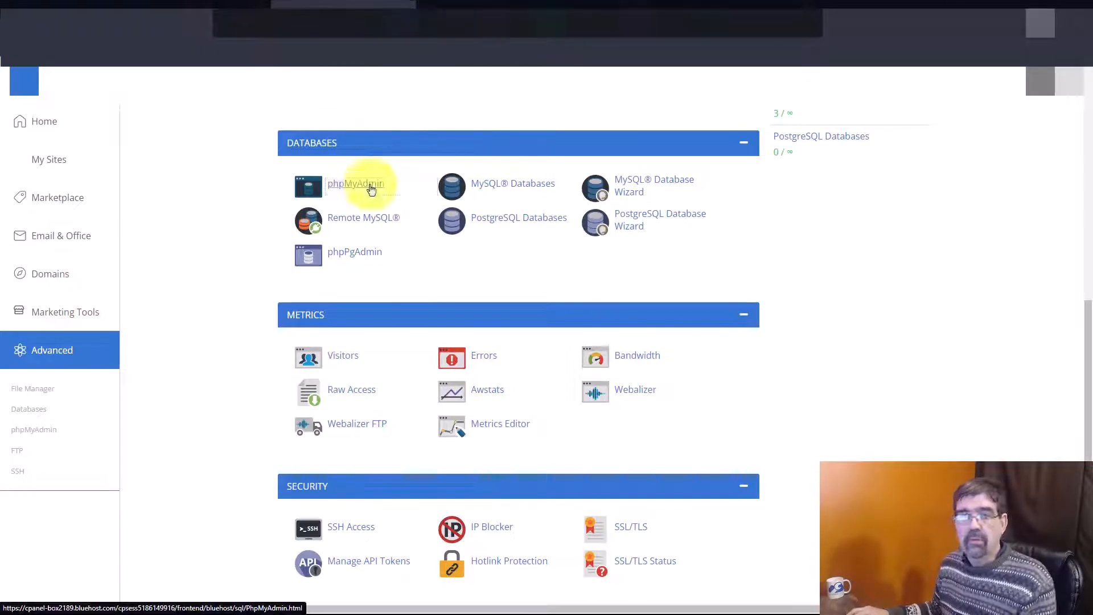
{"action": "left_click", "coordinate": [462, 20]}
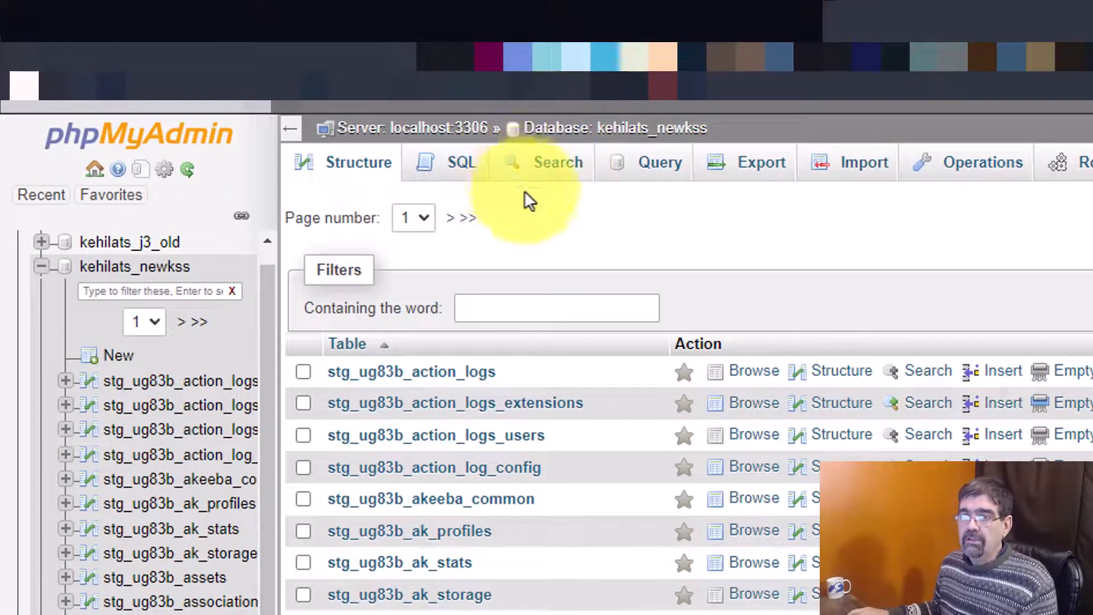
{"action": "left_click", "coordinate": [549, 308]}
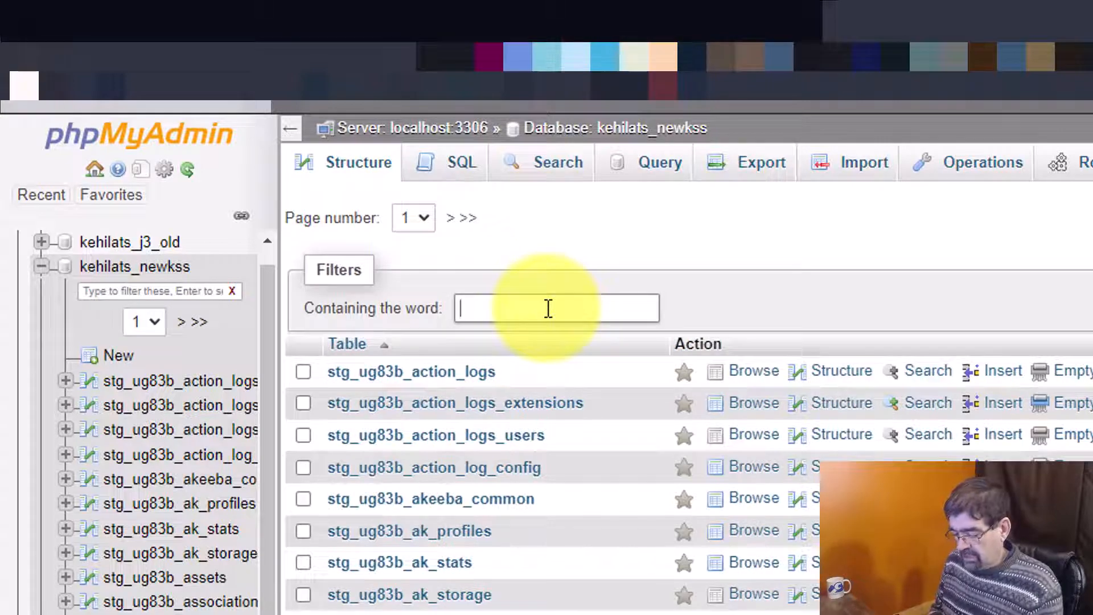
{"action": "type", "text": "ta"}
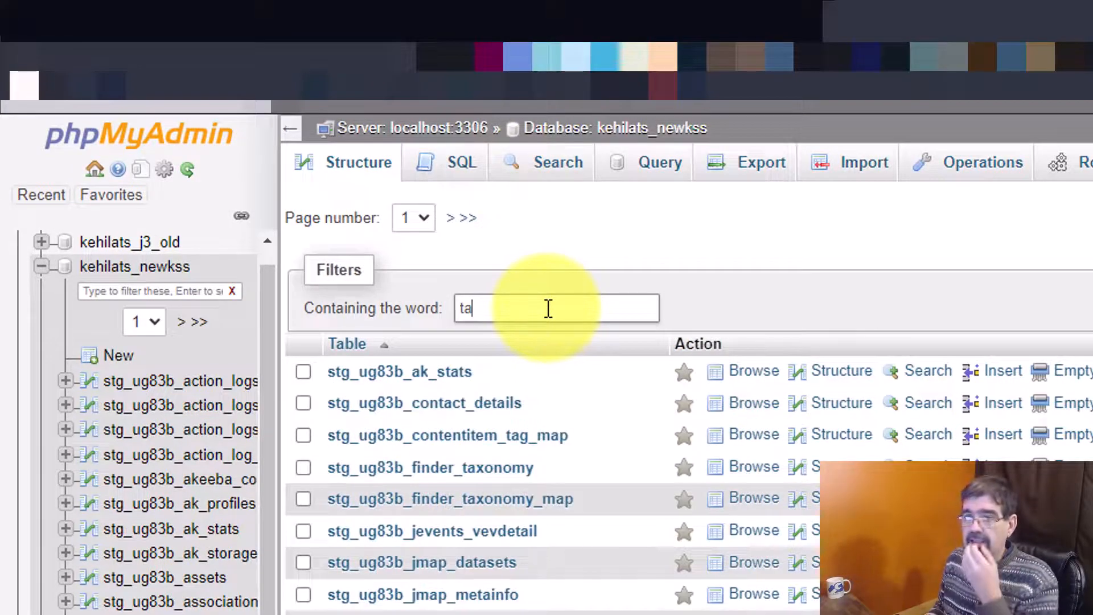
{"action": "type", "text": "gs"}
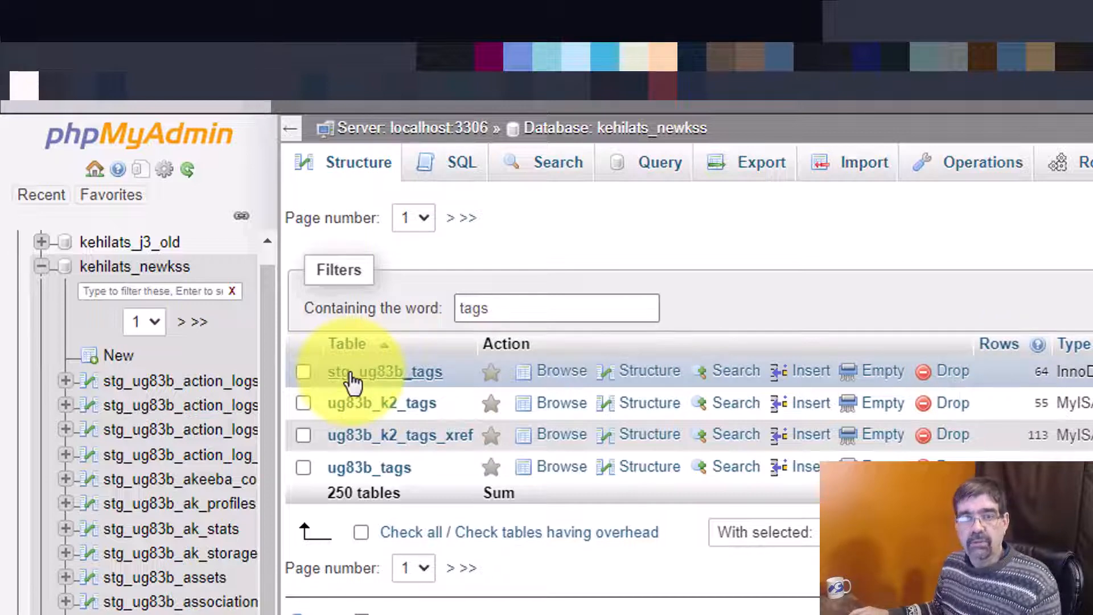
{"action": "left_click", "coordinate": [551, 376]}
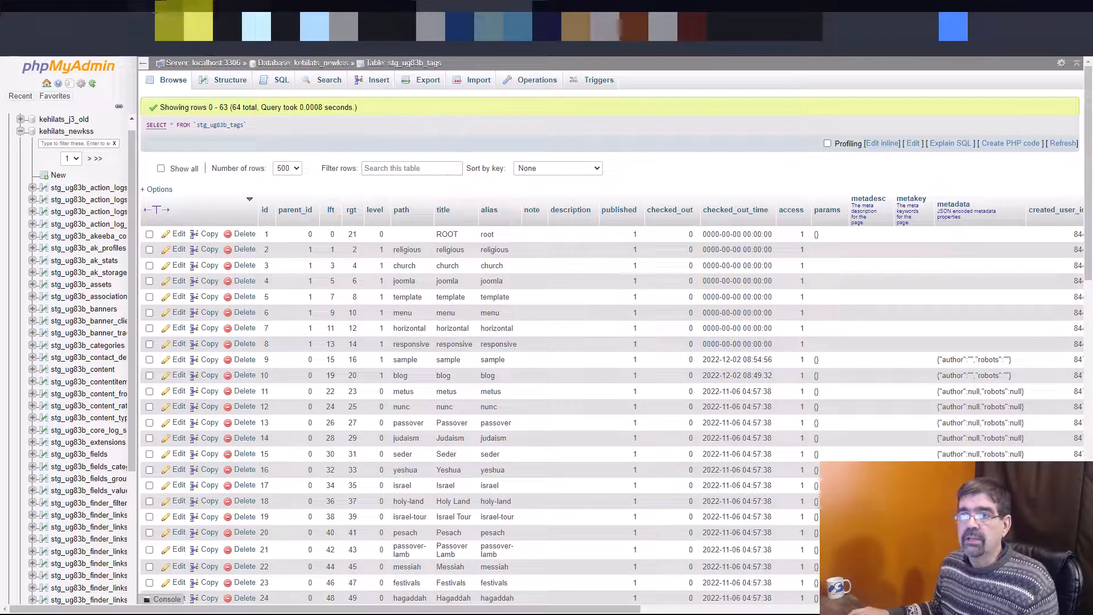
- Return to the Joomla tags list, look up the 2016 tag and reset the search
{"action": "left_click", "coordinate": [185, 13]}
{"action": "left_click", "coordinate": [71, 149]}
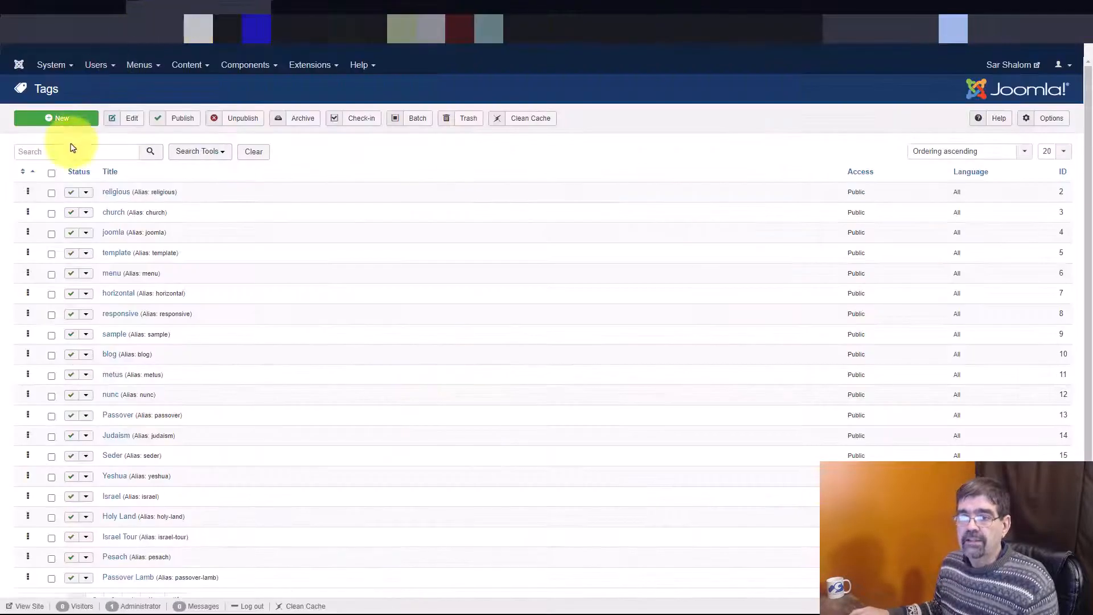
{"action": "type", "text": "2016"}
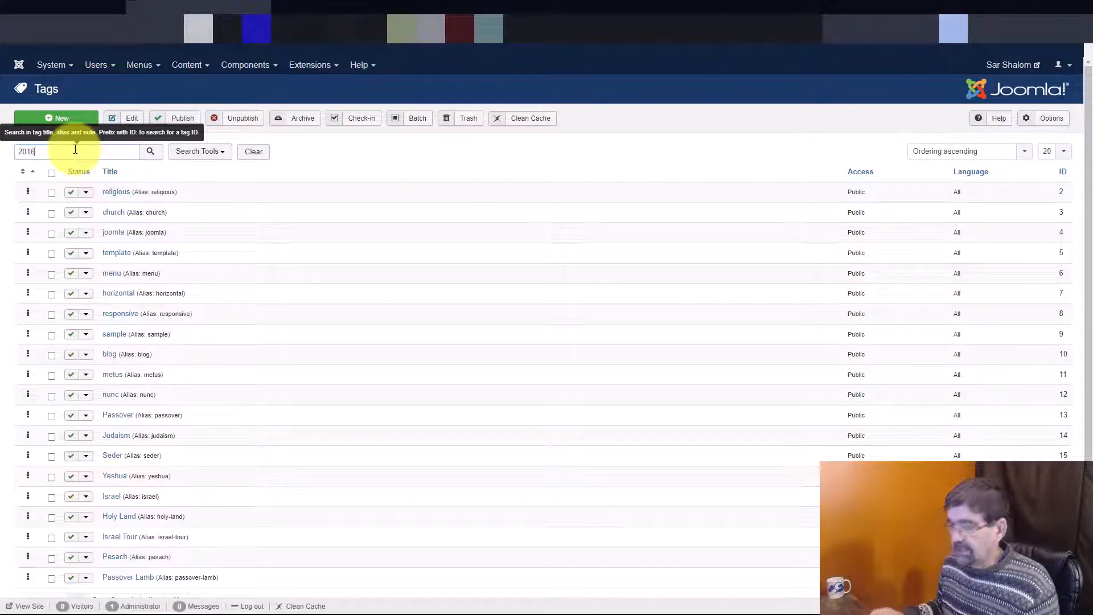
{"action": "key", "text": "Return"}
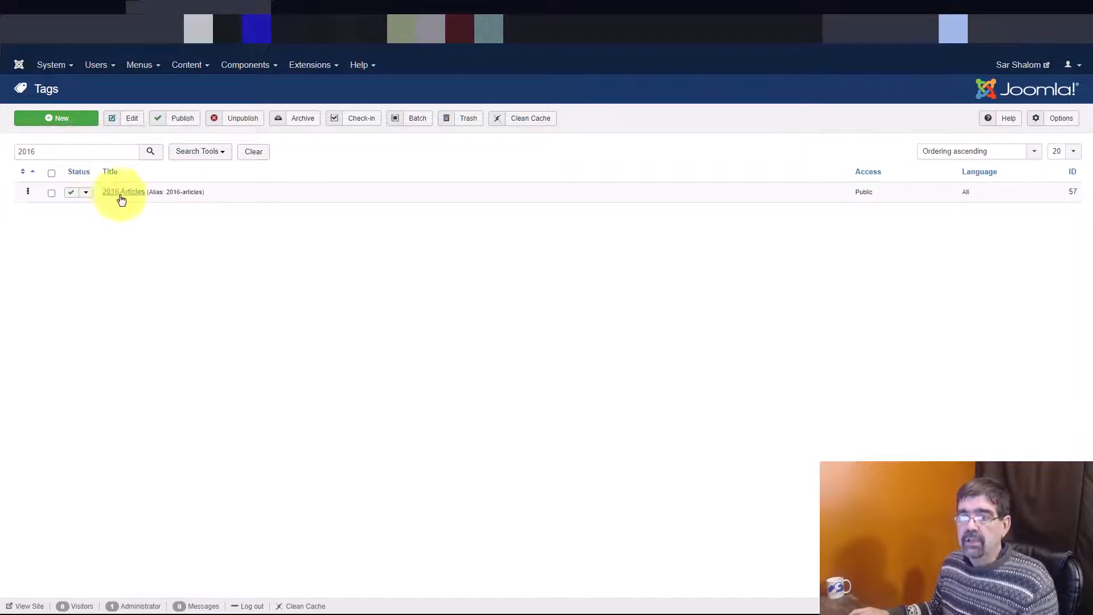
{"action": "left_click", "coordinate": [264, 155]}
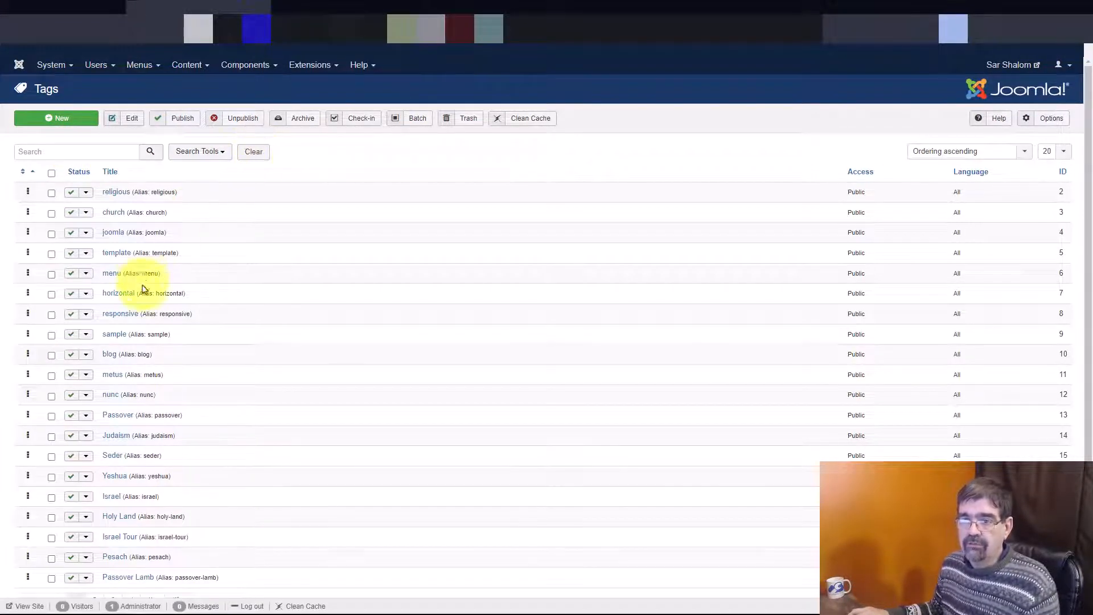
- Open the sample tag, save and close it without edits, and switch to phpMyAdmin's stg_ug83b_tags table
{"action": "left_click", "coordinate": [112, 336]}
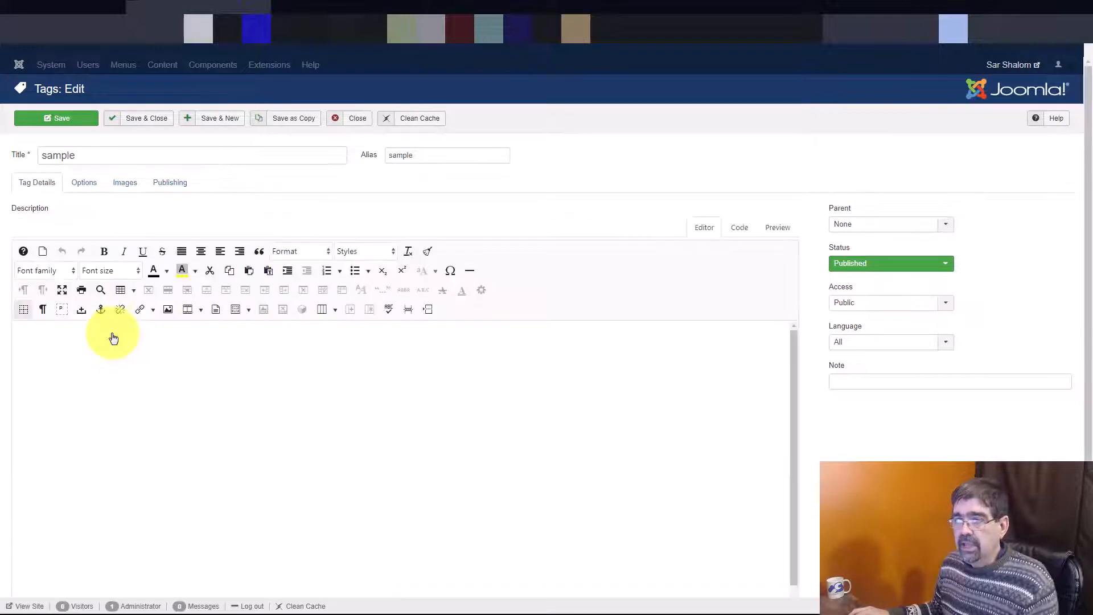
{"action": "left_click", "coordinate": [136, 122]}
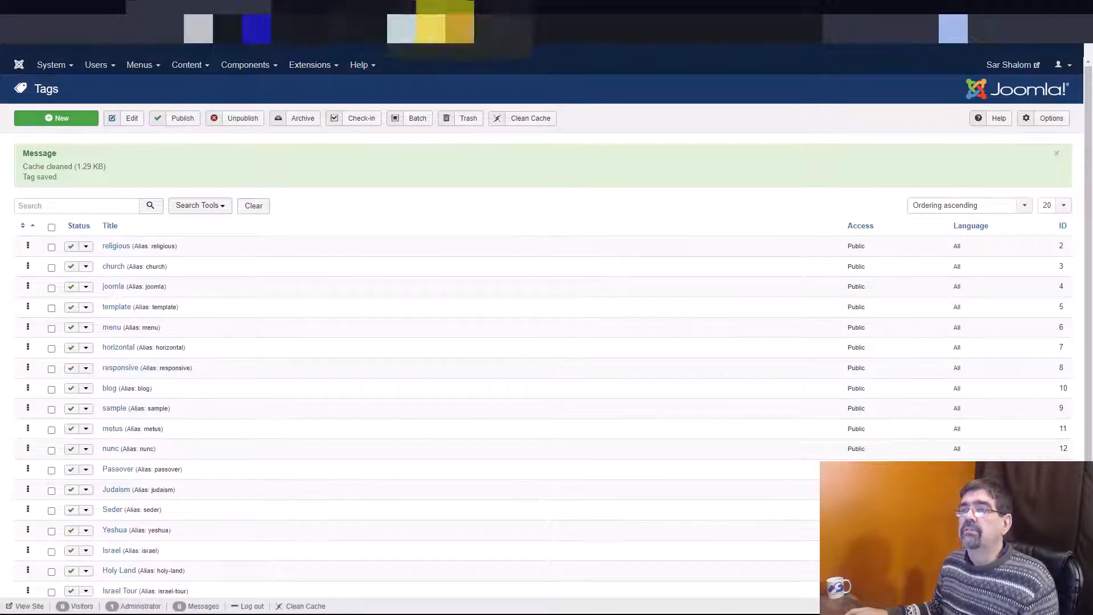
{"action": "left_click", "coordinate": [490, 26]}
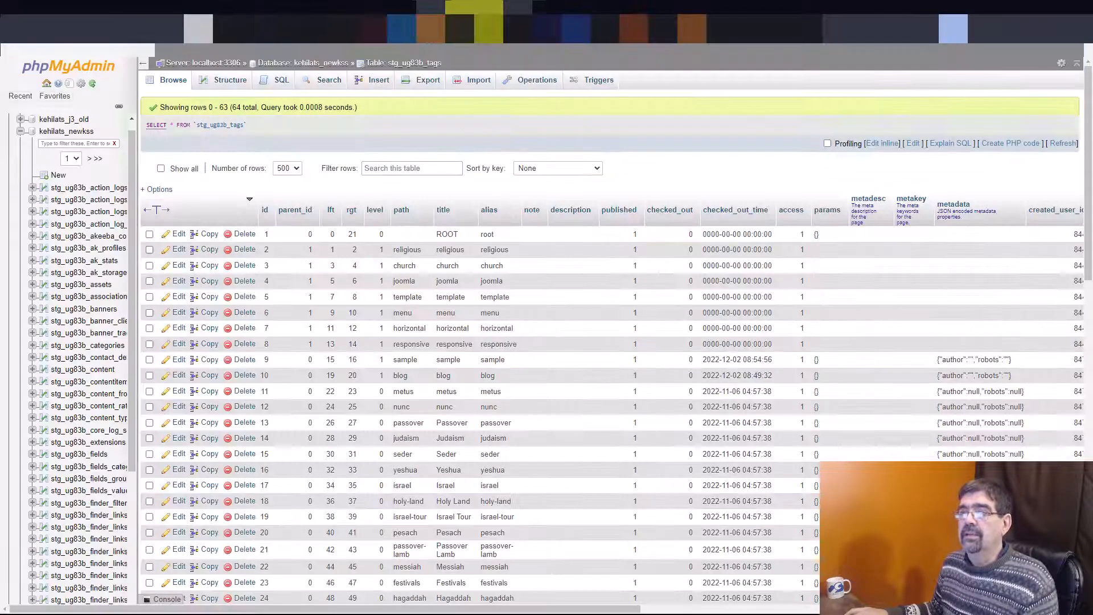
- Cancel batch processing in the Joomla Articles list and reload the list to clear the article selection
{"action": "left_click", "coordinate": [386, 64]}
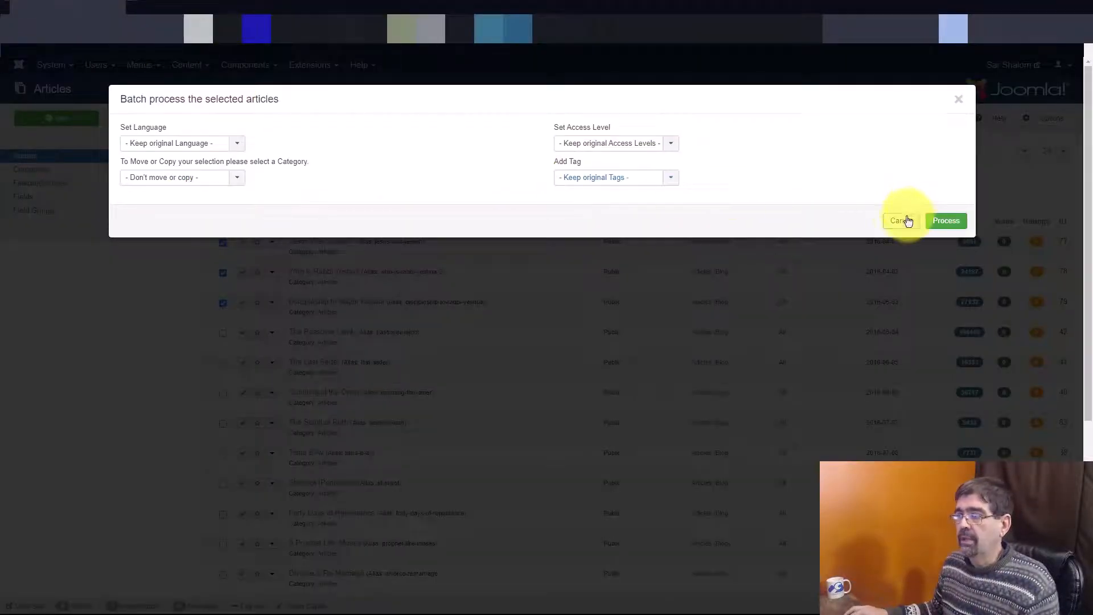
{"action": "left_click", "coordinate": [901, 219]}
{"action": "left_click", "coordinate": [333, 152]}
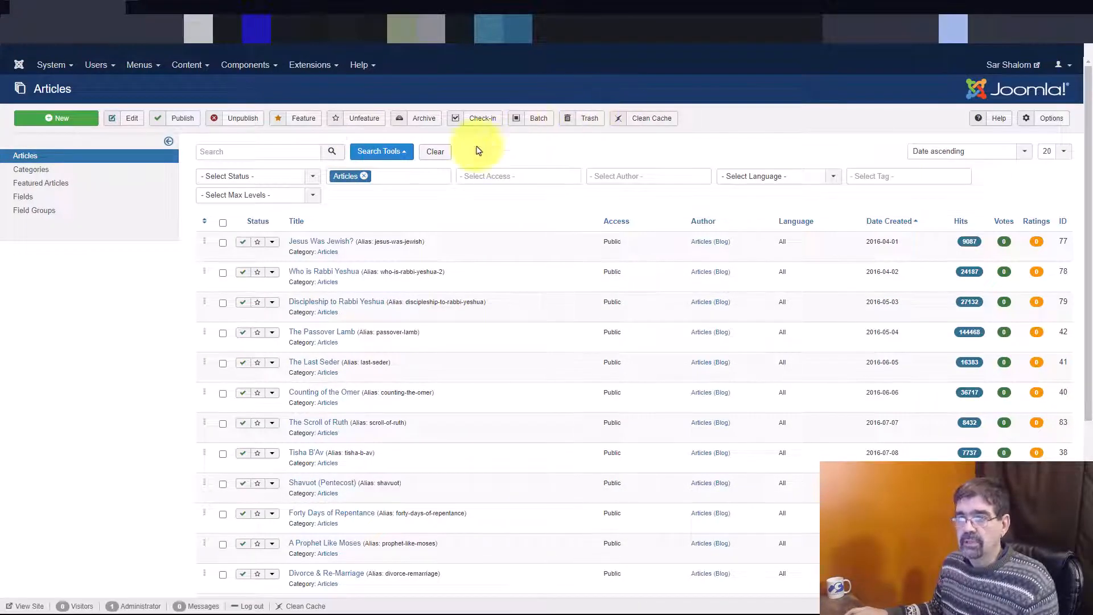
- Select the first three articles, start batch processing and list the tags available to add
{"action": "left_click", "coordinate": [223, 242]}
{"action": "left_click", "coordinate": [223, 273]}
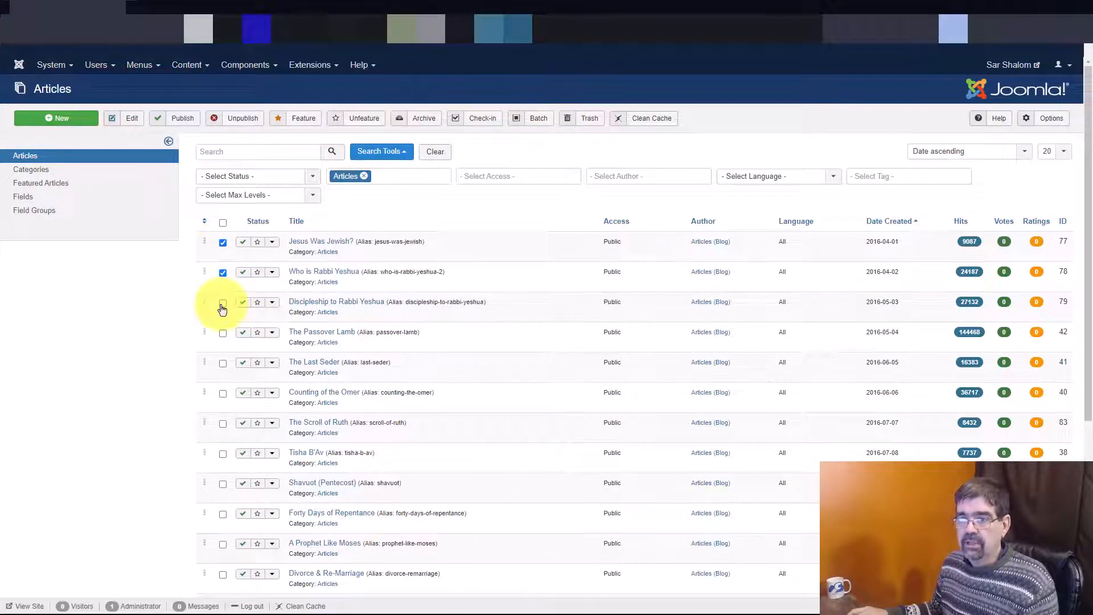
{"action": "left_click", "coordinate": [221, 303]}
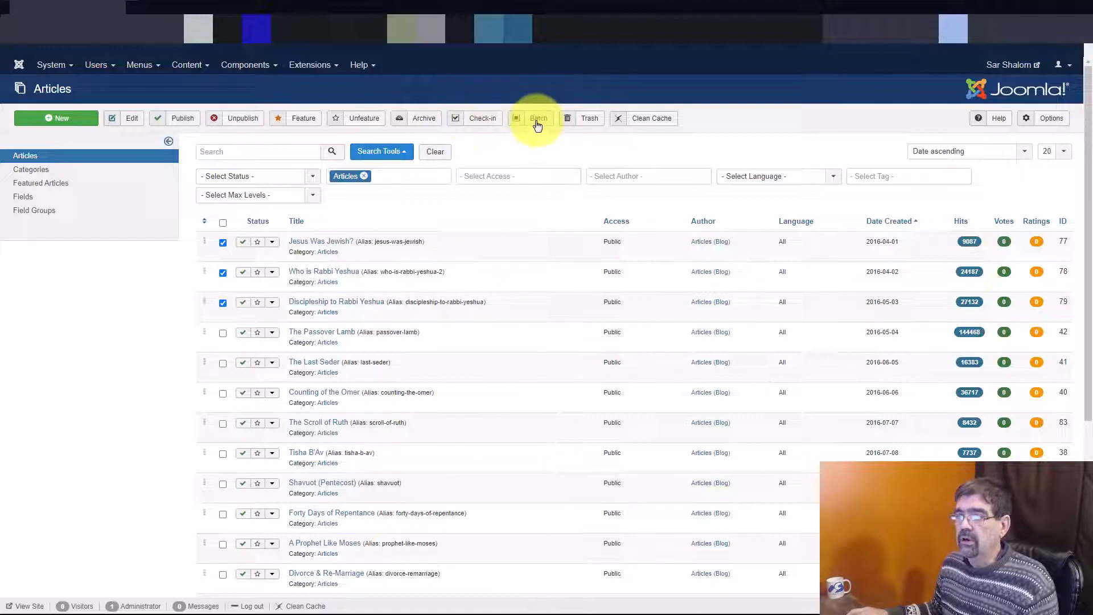
{"action": "left_click", "coordinate": [537, 122]}
{"action": "left_click", "coordinate": [591, 178]}
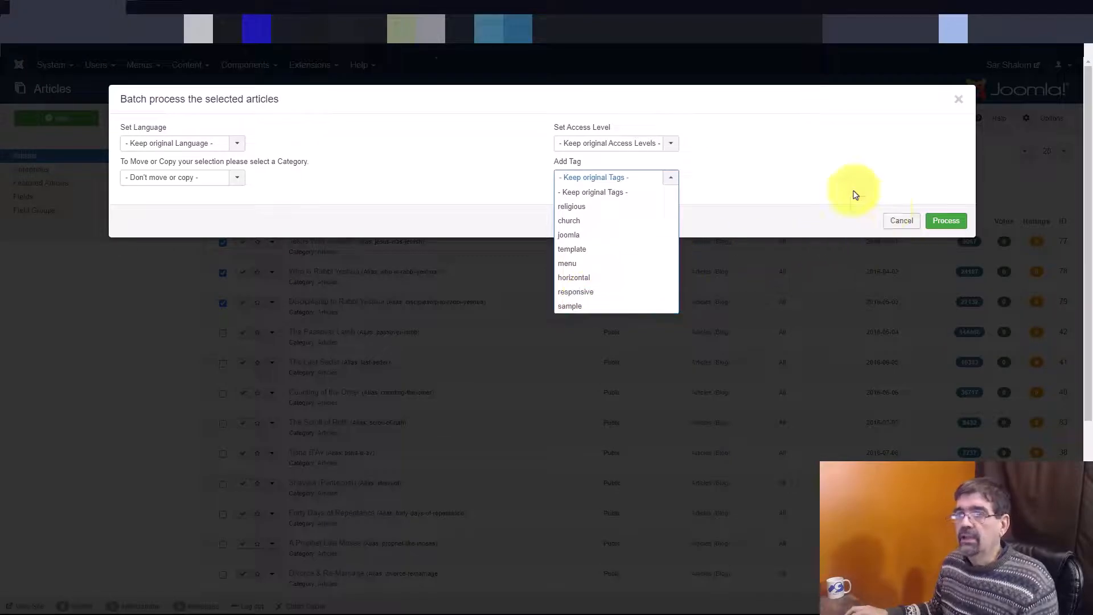
- In phpMyAdmin's stg_ug83b_tags table, set the parent_id of the blog tag (id 10) to 1
{"action": "left_click", "coordinate": [474, 23]}
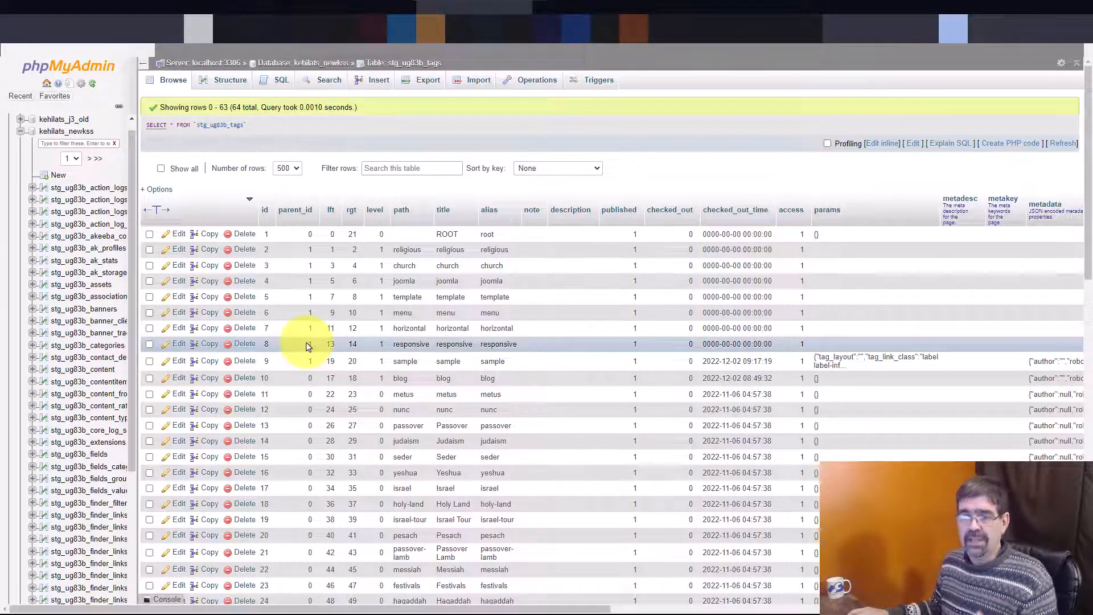
{"action": "double_click", "coordinate": [312, 378]}
{"action": "type", "text": "0"}
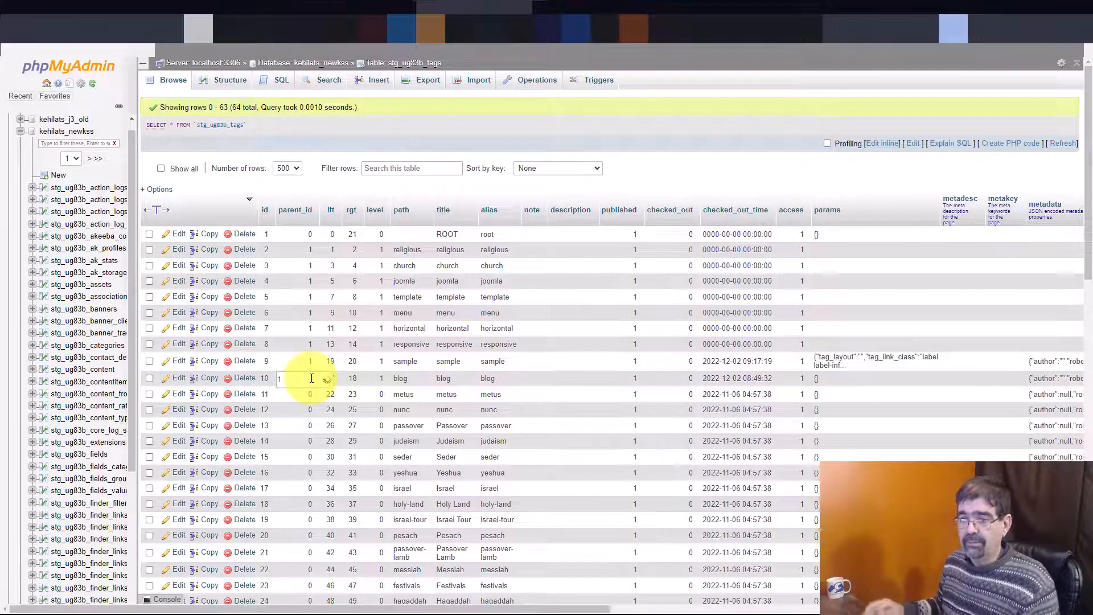
{"action": "key", "text": "Return"}
{"action": "scroll", "coordinate": [311, 382], "scroll_direction": "down", "scroll_amount": 5}
{"action": "scroll", "coordinate": [312, 385], "scroll_direction": "up", "scroll_amount": 6}
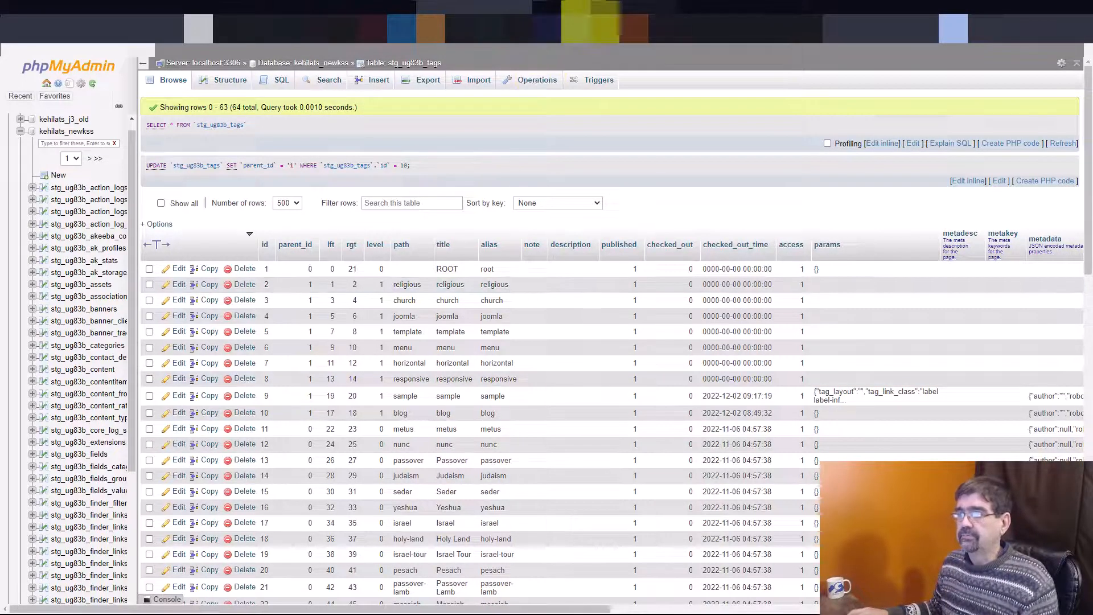
- Switch to the Joomla administrator and open a fresh Regular Labs DB Replacer page
{"action": "left_click", "coordinate": [591, 11]}
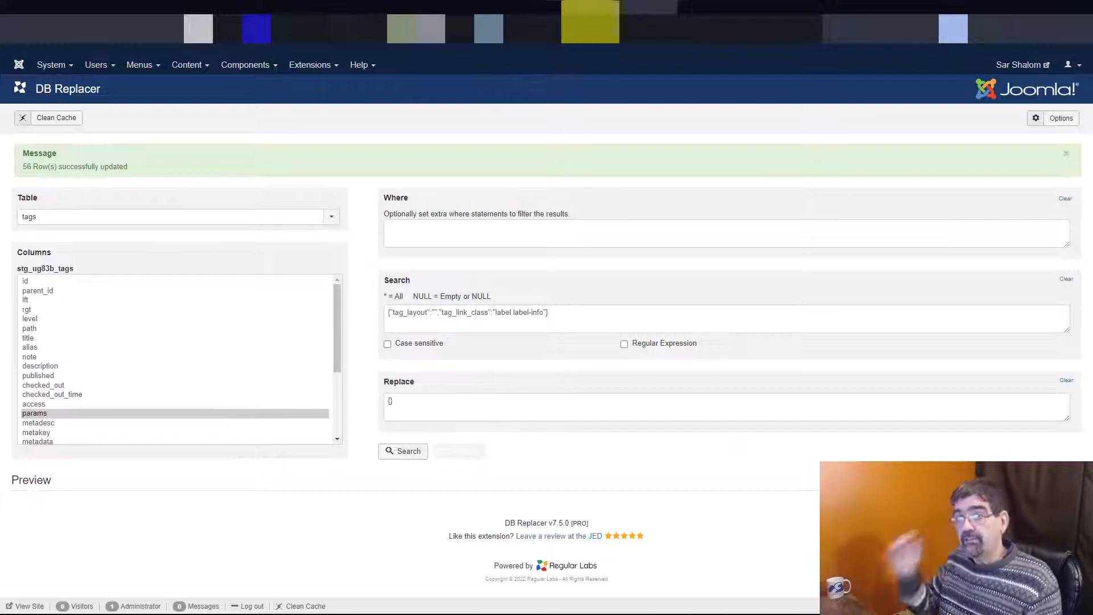
{"action": "left_click", "coordinate": [256, 65]}
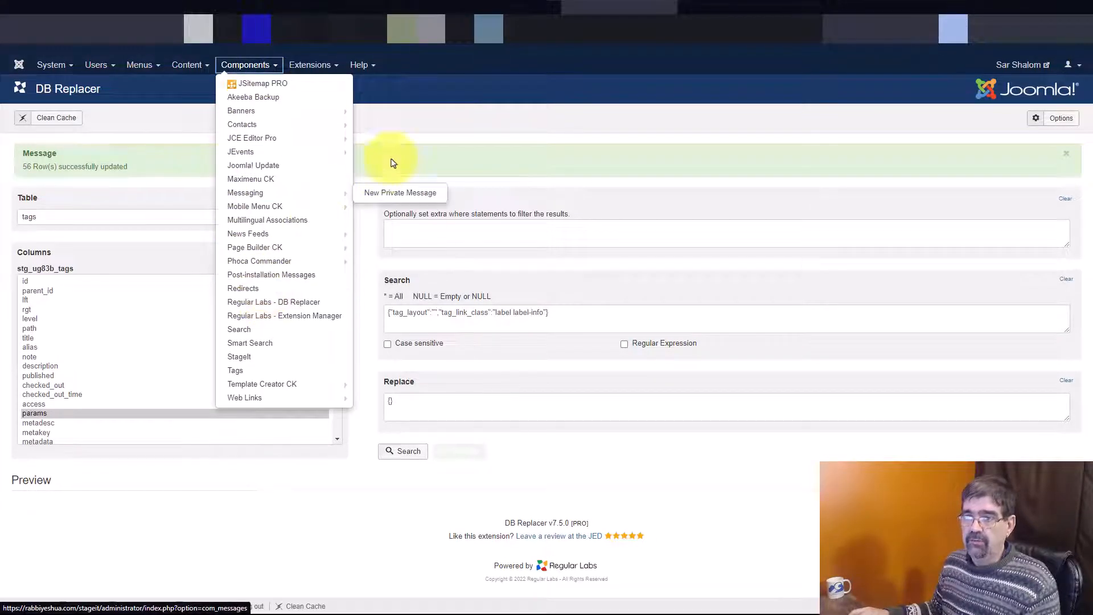
{"action": "left_click", "coordinate": [448, 122]}
{"action": "left_click", "coordinate": [246, 65]}
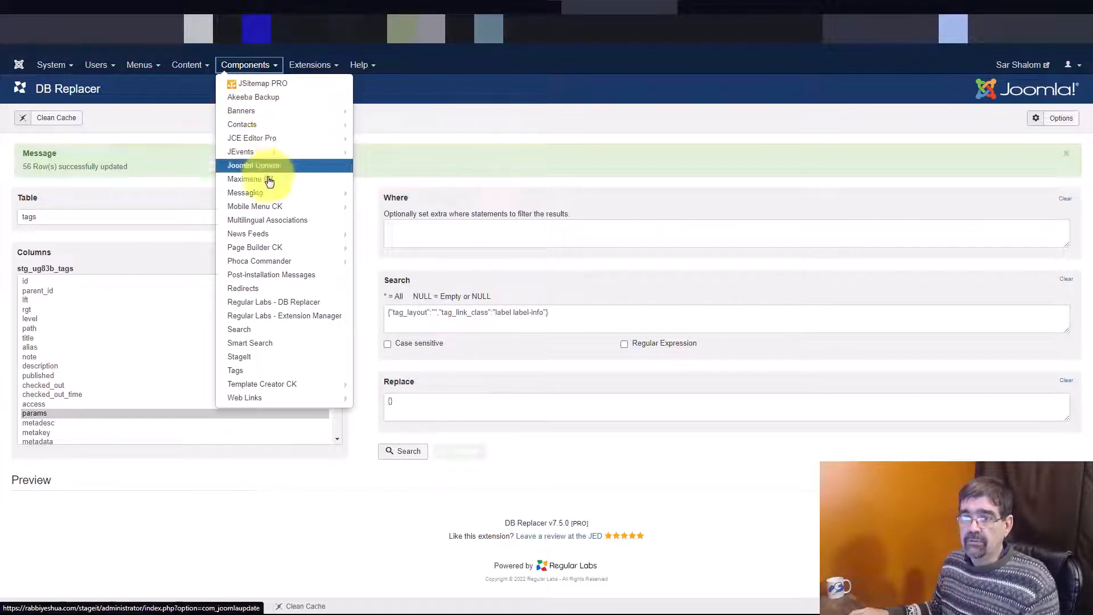
{"action": "left_click", "coordinate": [272, 307]}
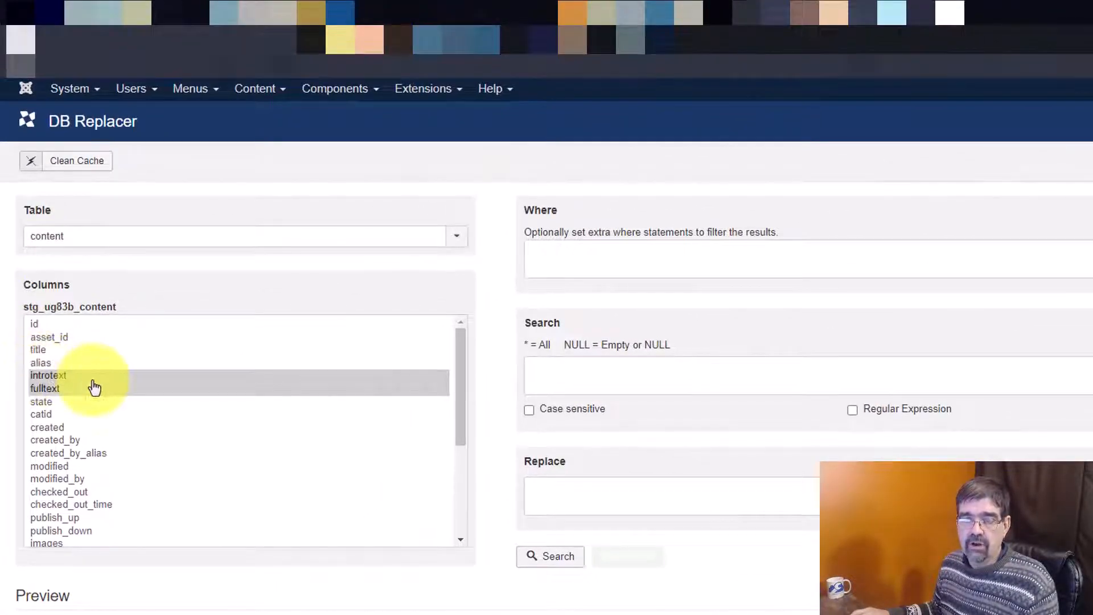
- Choose tags as the table for DB Replacer to work on
{"action": "left_click", "coordinate": [108, 238]}
{"action": "type", "text": "tags"}
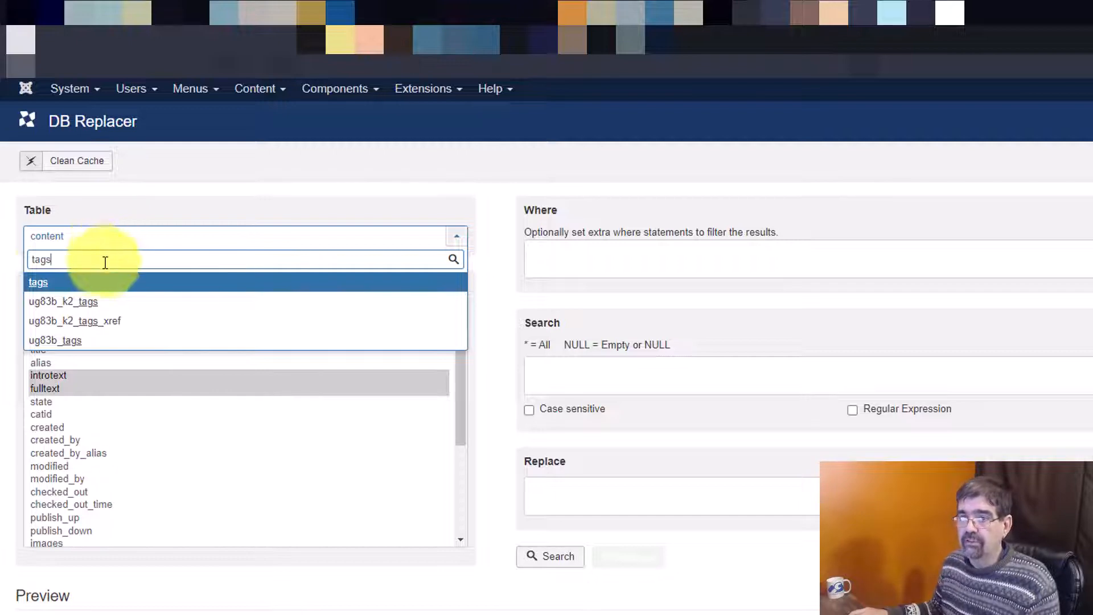
{"action": "left_click", "coordinate": [44, 281]}
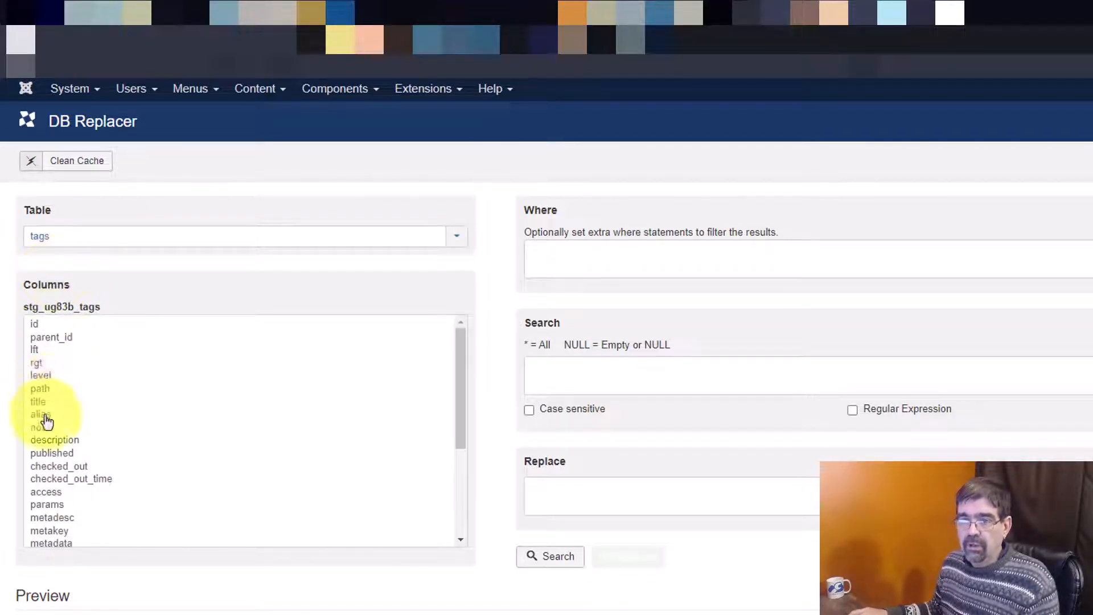
- Check the stg_ug83b_tags rows in phpMyAdmin, then select the parent_id column in DB Replacer
{"action": "left_click", "coordinate": [641, 12]}
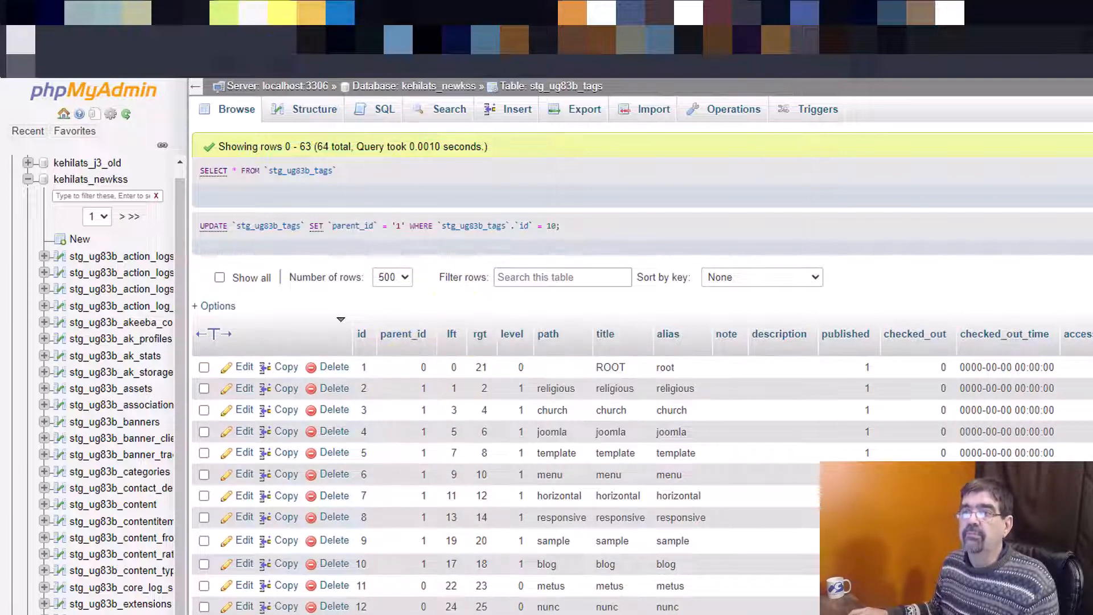
{"action": "left_click", "coordinate": [805, 12]}
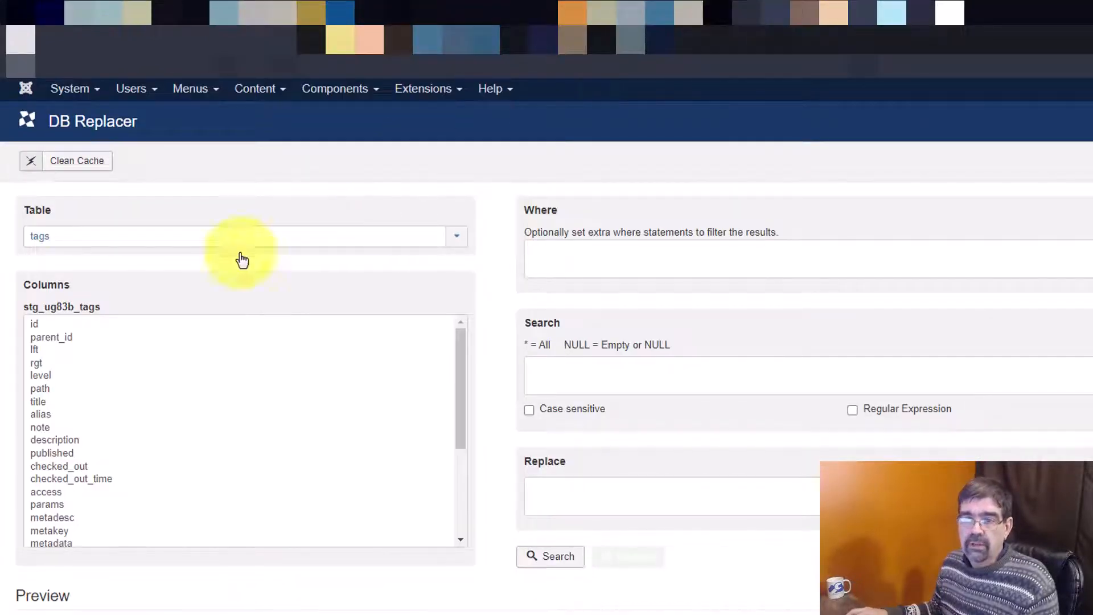
{"action": "left_click", "coordinate": [54, 339]}
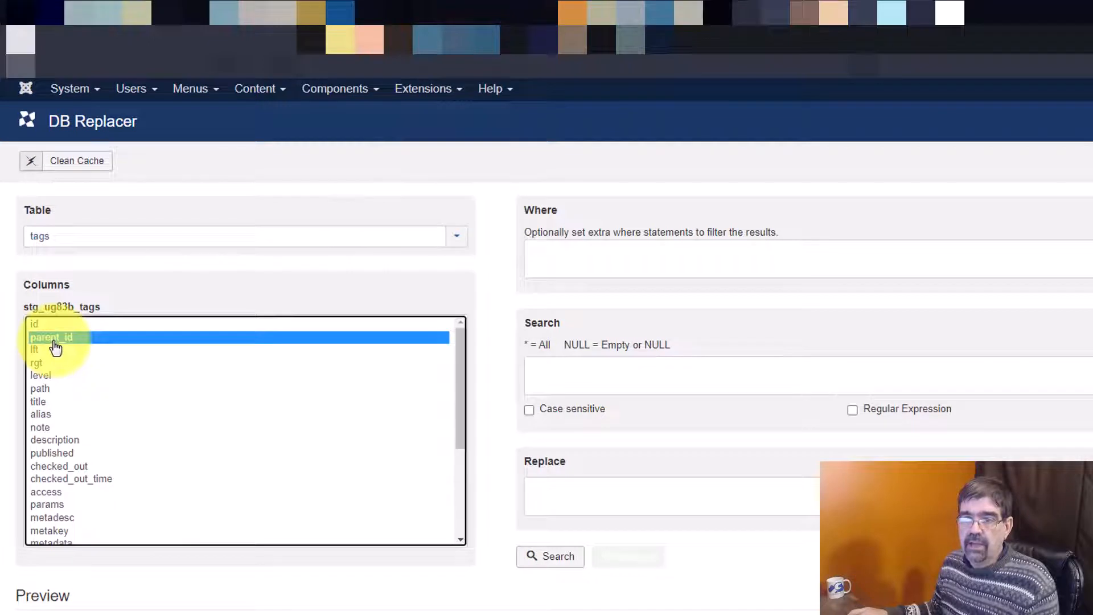
- Search the parent_id column for 0 with 1 as the replacement value, and review the previewed rows
{"action": "left_click", "coordinate": [587, 373]}
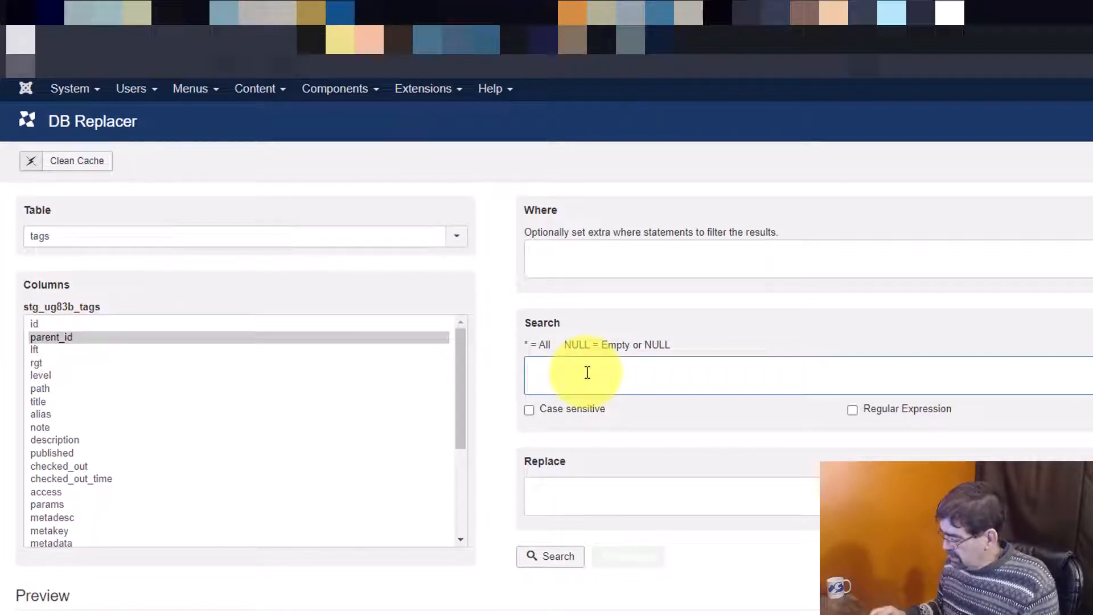
{"action": "type", "text": "0"}
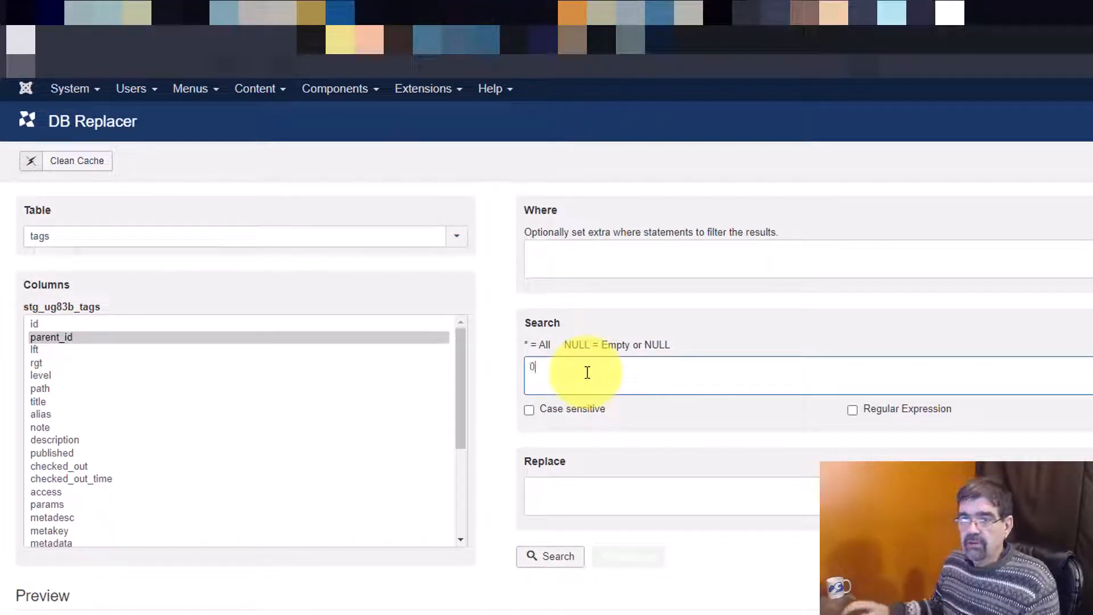
{"action": "left_click", "coordinate": [580, 480]}
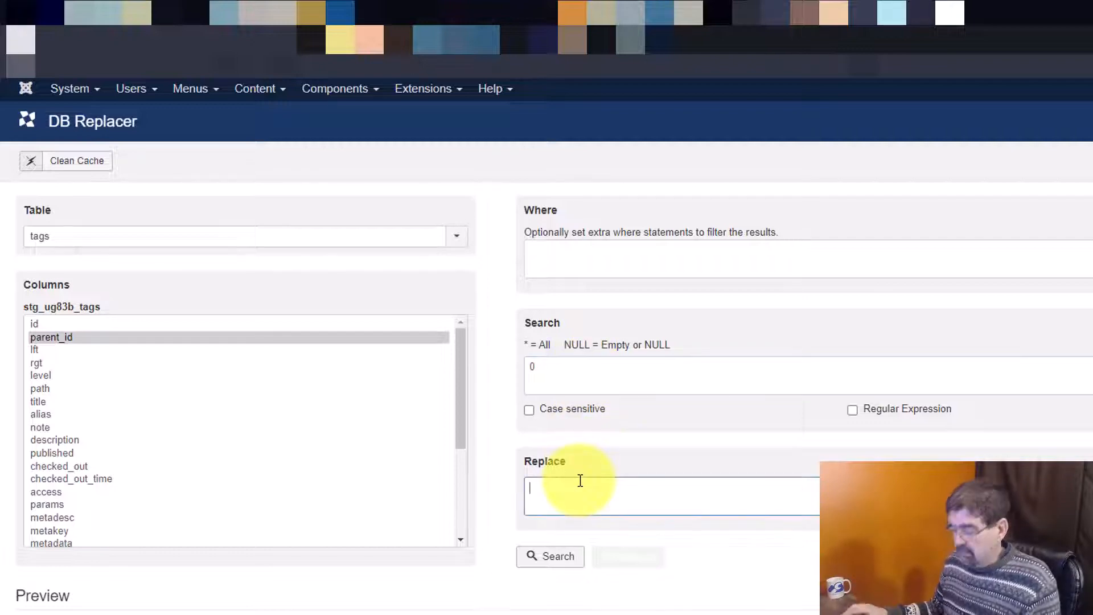
{"action": "type", "text": "1"}
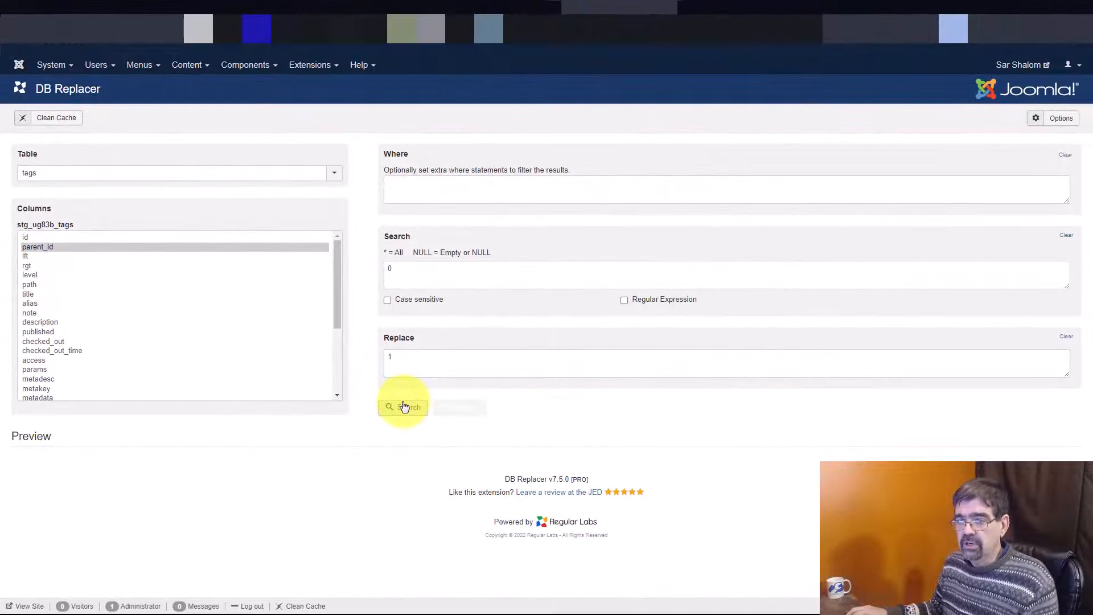
{"action": "left_click", "coordinate": [404, 406]}
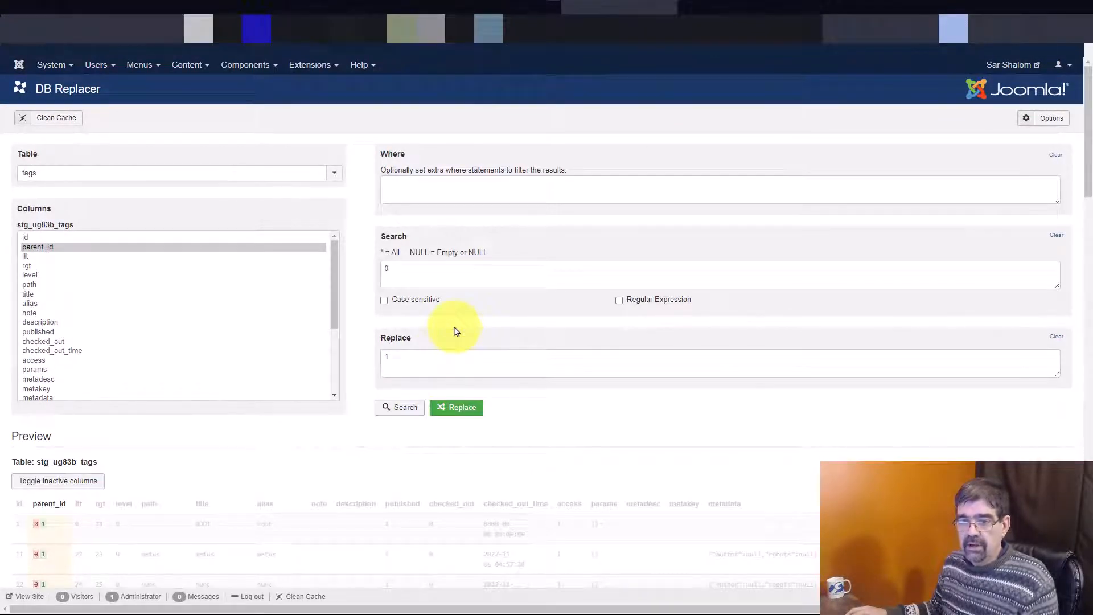
{"action": "scroll", "coordinate": [455, 330], "scroll_direction": "down", "scroll_amount": 3}
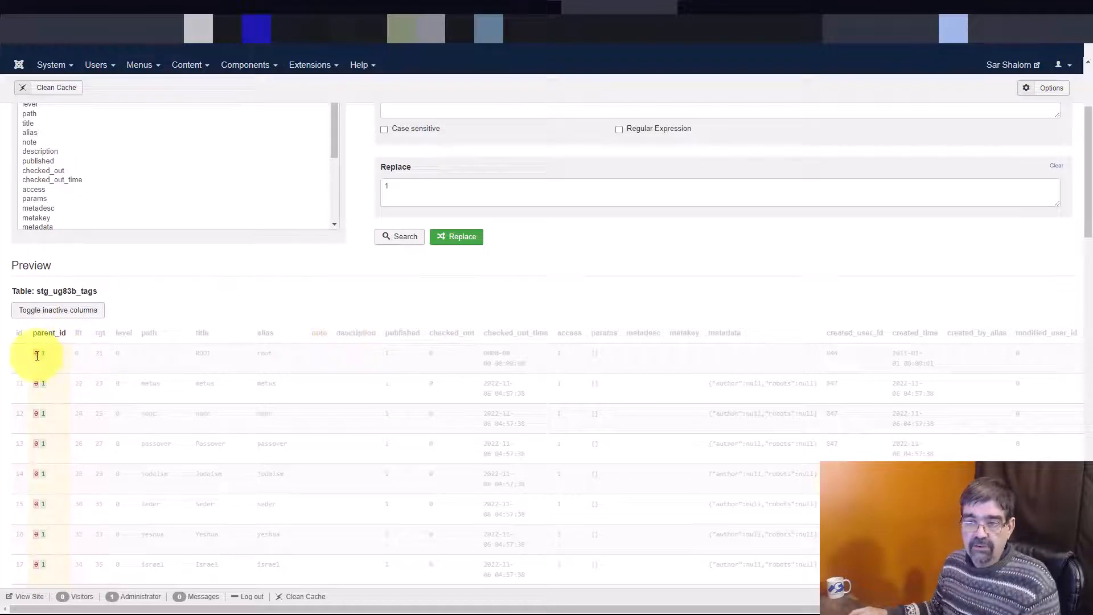
{"action": "scroll", "coordinate": [328, 371], "scroll_direction": "down", "scroll_amount": 10}
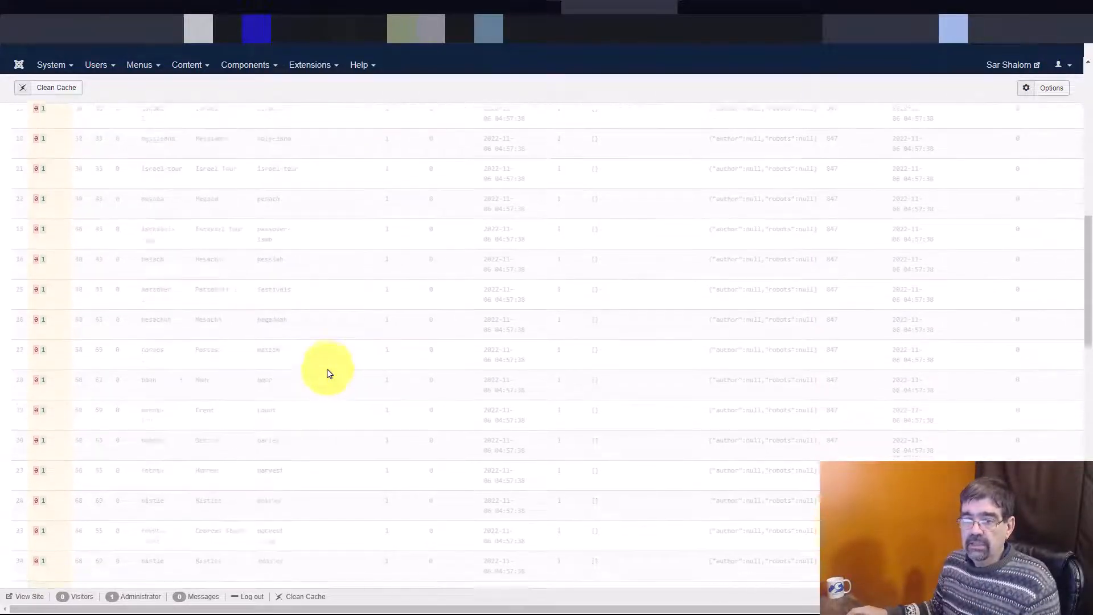
{"action": "scroll", "coordinate": [328, 373], "scroll_direction": "up", "scroll_amount": 10}
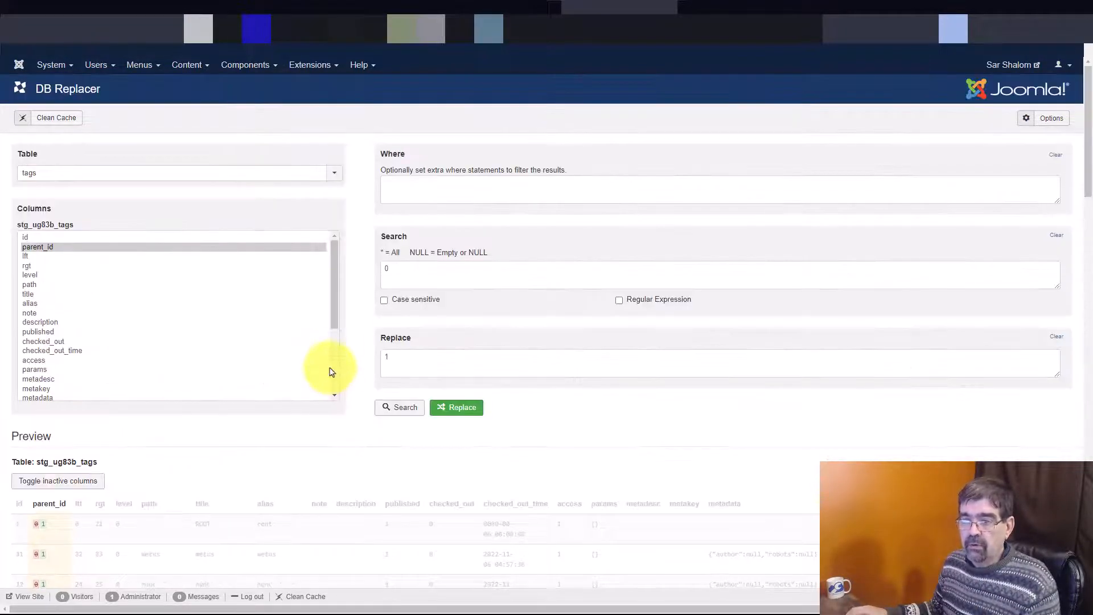
- Run the replacement of 0 with 1 in the tags table's parent_id column and accept both confirmations
{"action": "left_click", "coordinate": [462, 407]}
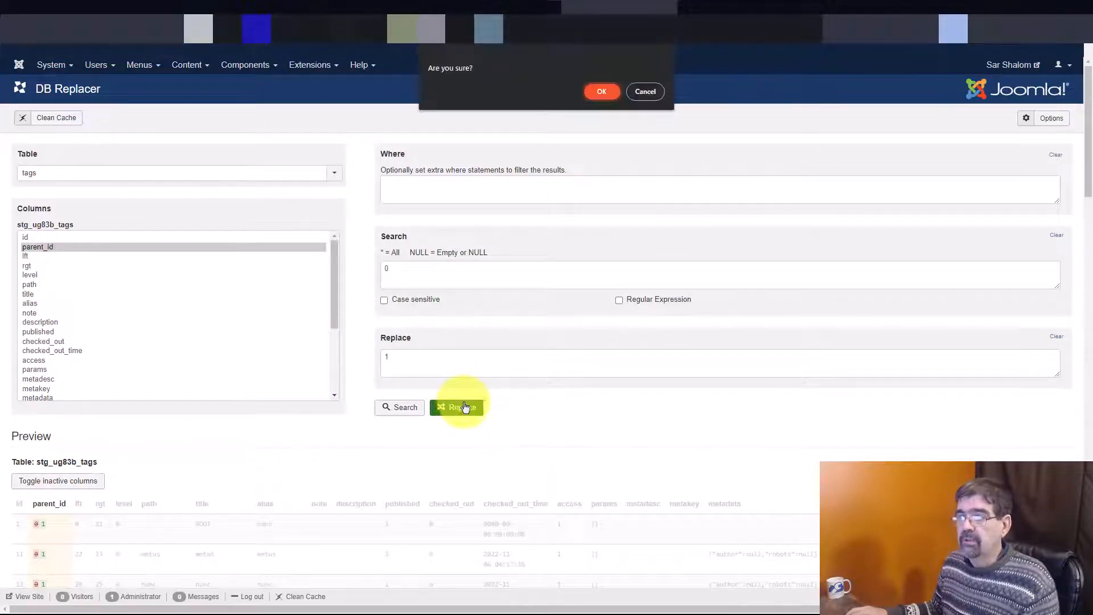
{"action": "left_click", "coordinate": [601, 92]}
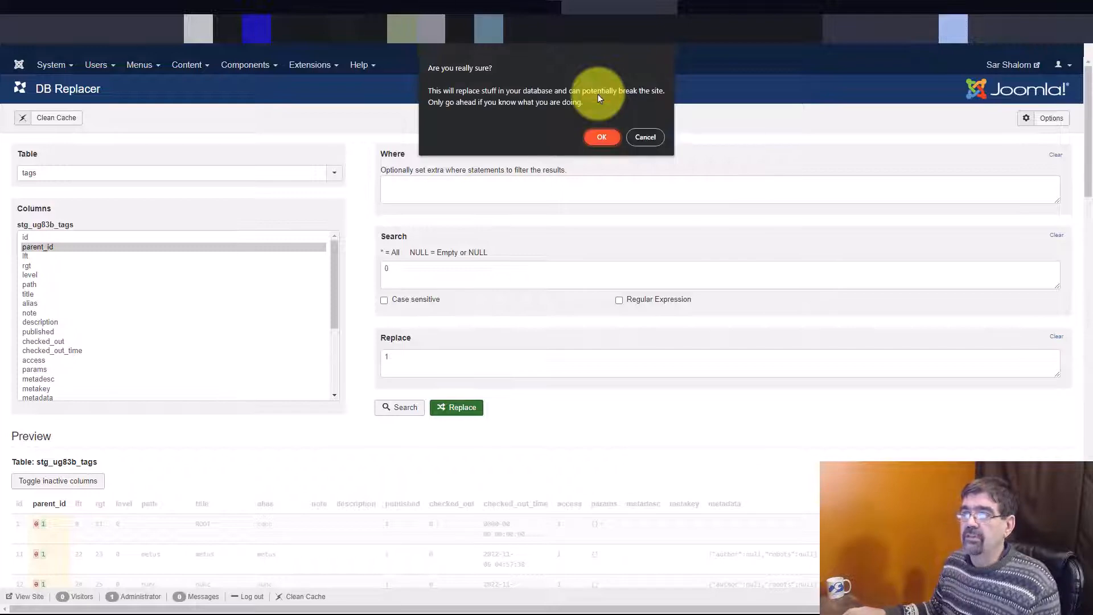
{"action": "left_click", "coordinate": [601, 138]}
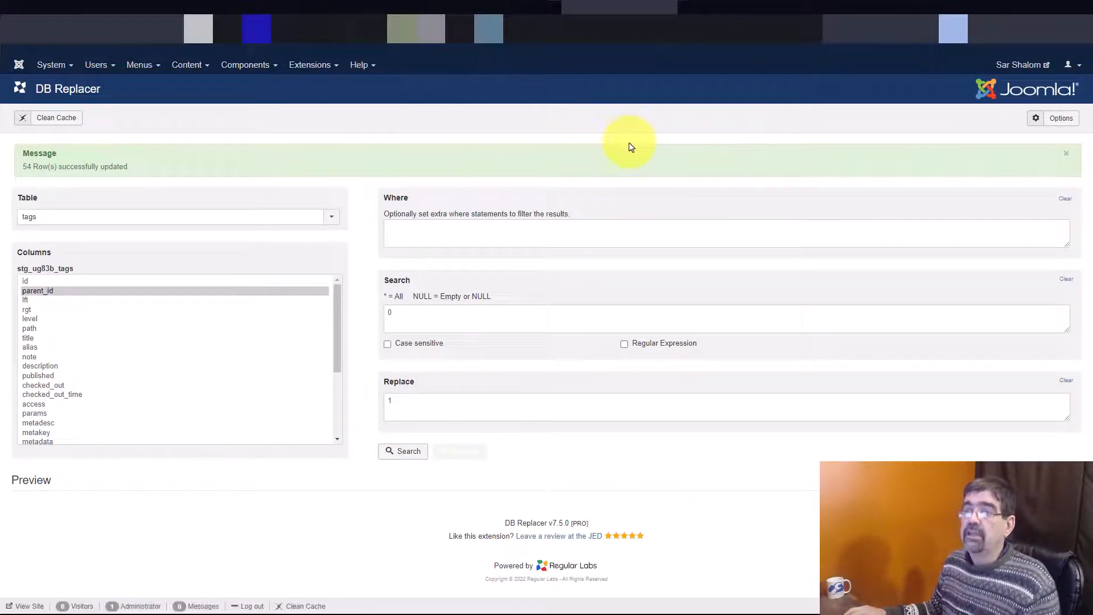
- Switch to phpMyAdmin, reload the stg_ug83b_tags table and check the parent_id values down the rows
{"action": "left_click", "coordinate": [459, 25]}
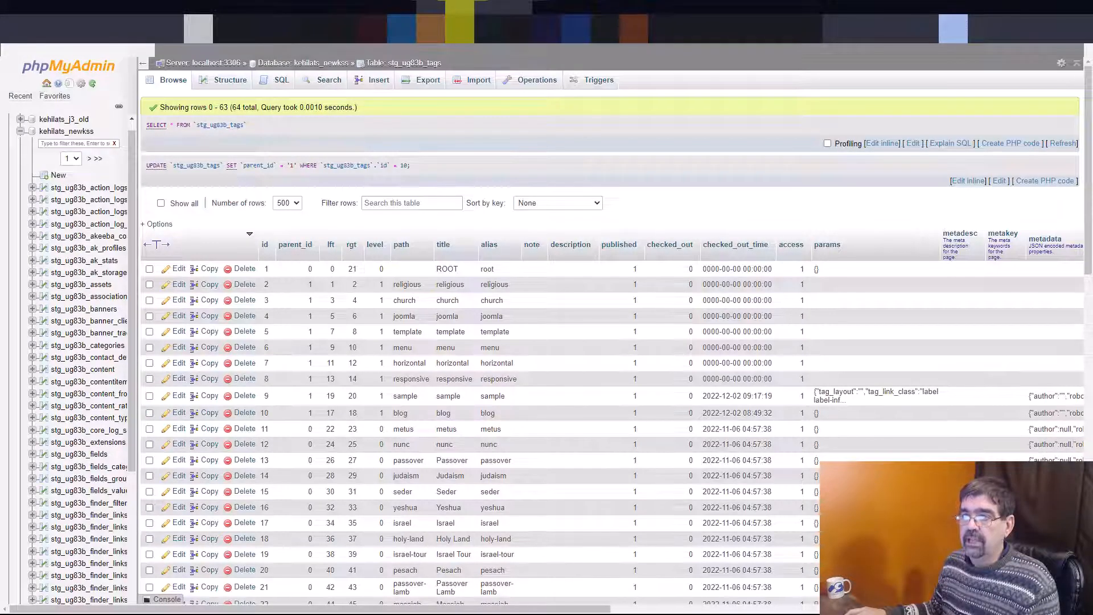
{"action": "left_click", "coordinate": [409, 80]}
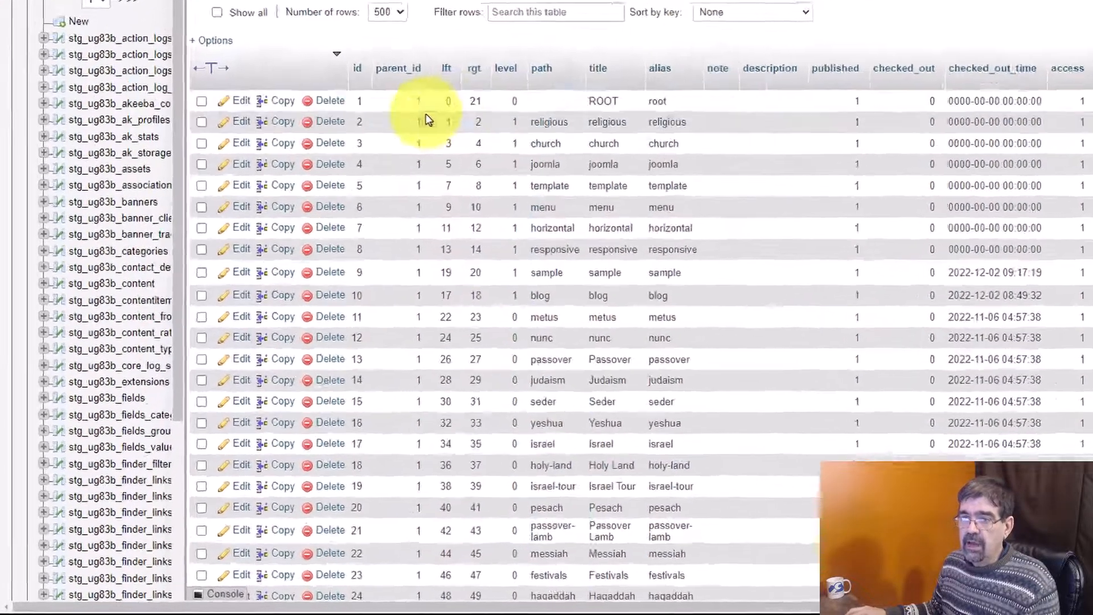
{"action": "scroll", "coordinate": [428, 120], "scroll_direction": "down", "scroll_amount": 5}
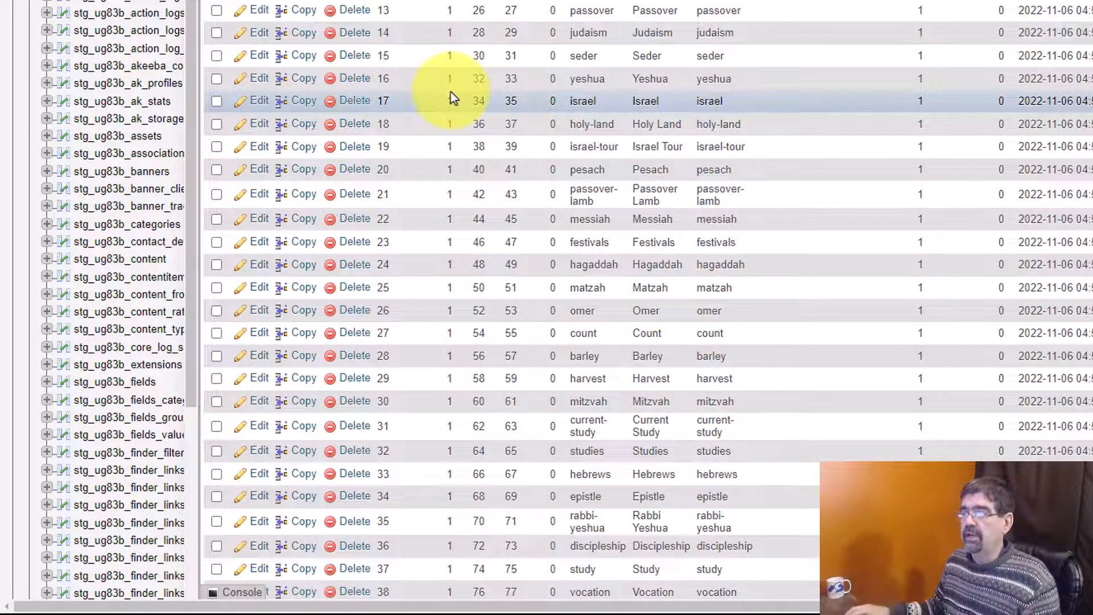
{"action": "scroll", "coordinate": [818, 159], "scroll_direction": "up", "scroll_amount": 6}
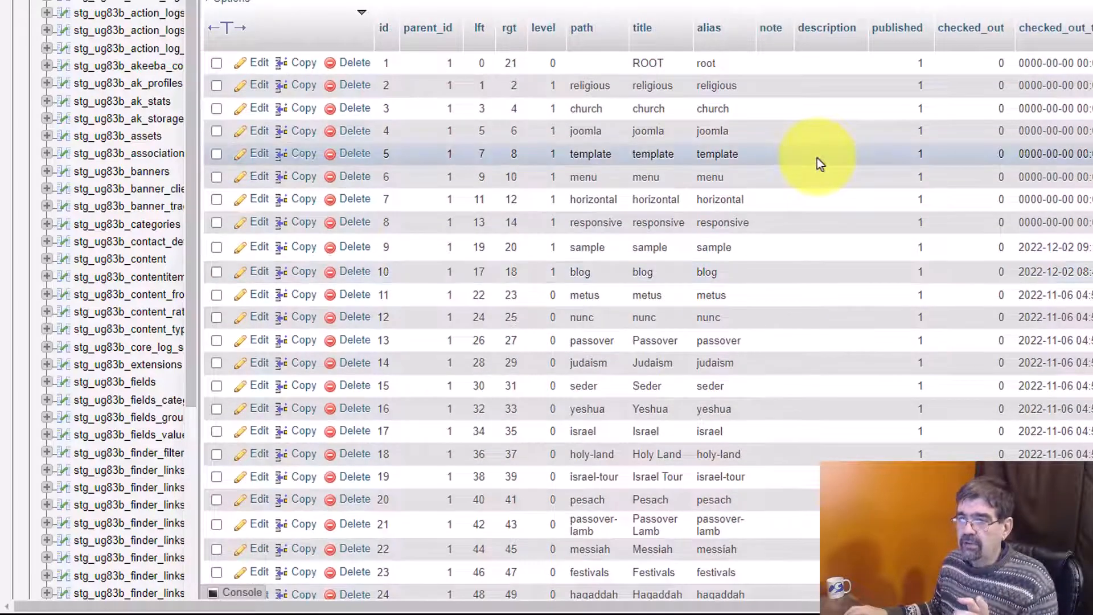
- Set the parent_id of the ROOT tag (id 1) to 0
{"action": "double_click", "coordinate": [451, 62]}
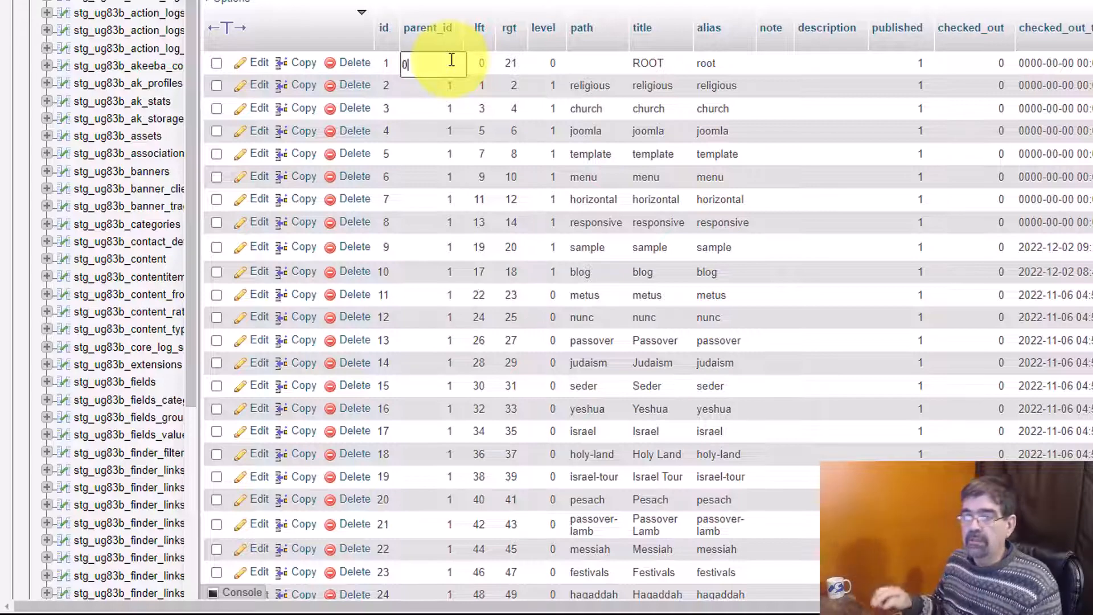
{"action": "type", "text": "0"}
{"action": "key", "text": "Return"}
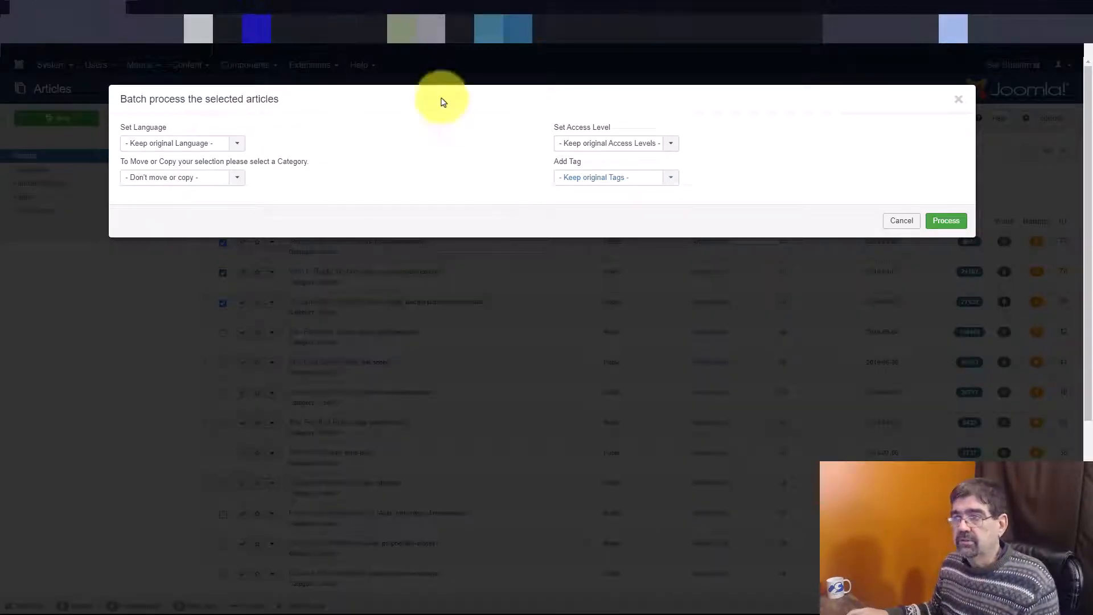
- Reload Joomla's article list without the open batch dialog, and select Jesus Was Jewish?, Who is Rabbi Yeshua and Discipleship to Rabbi Yeshua
{"action": "left_click", "coordinate": [893, 221]}
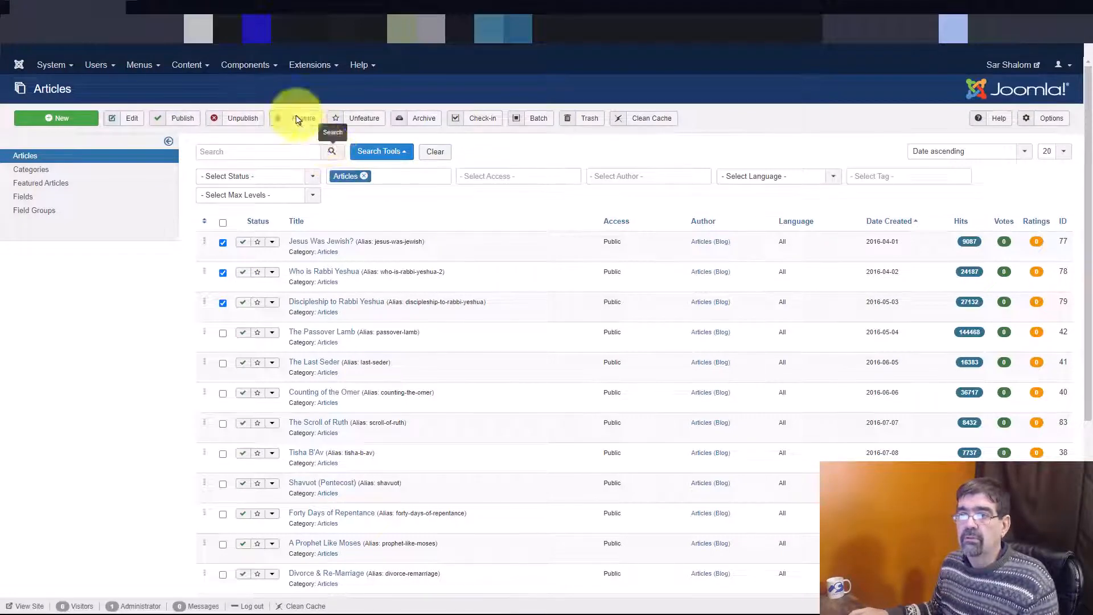
{"action": "left_click", "coordinate": [332, 151]}
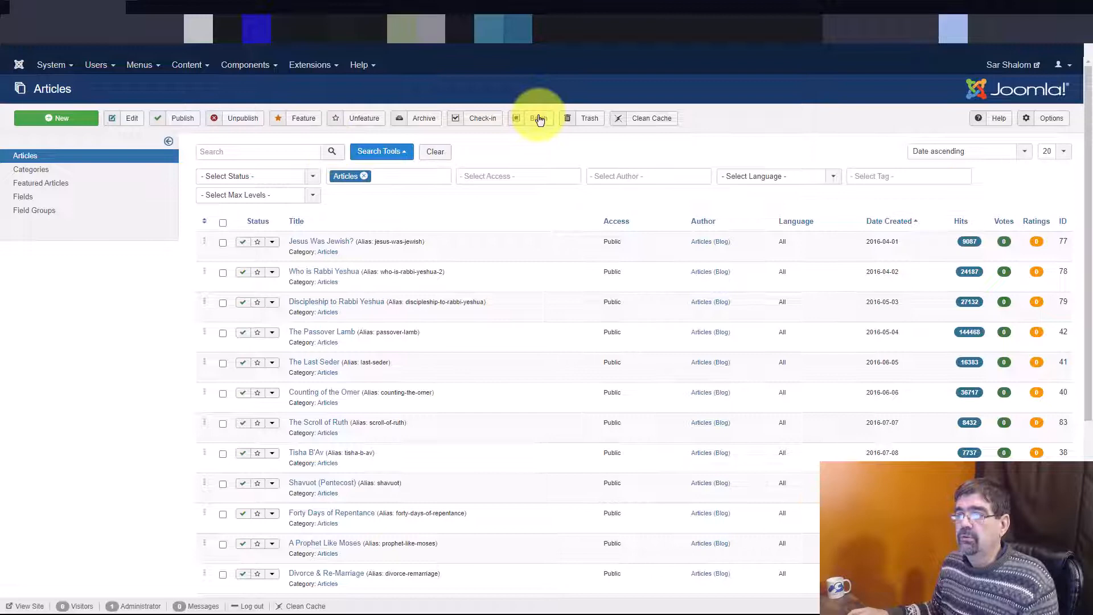
{"action": "left_click", "coordinate": [222, 243]}
{"action": "left_click", "coordinate": [223, 273]}
{"action": "left_click", "coordinate": [223, 302]}
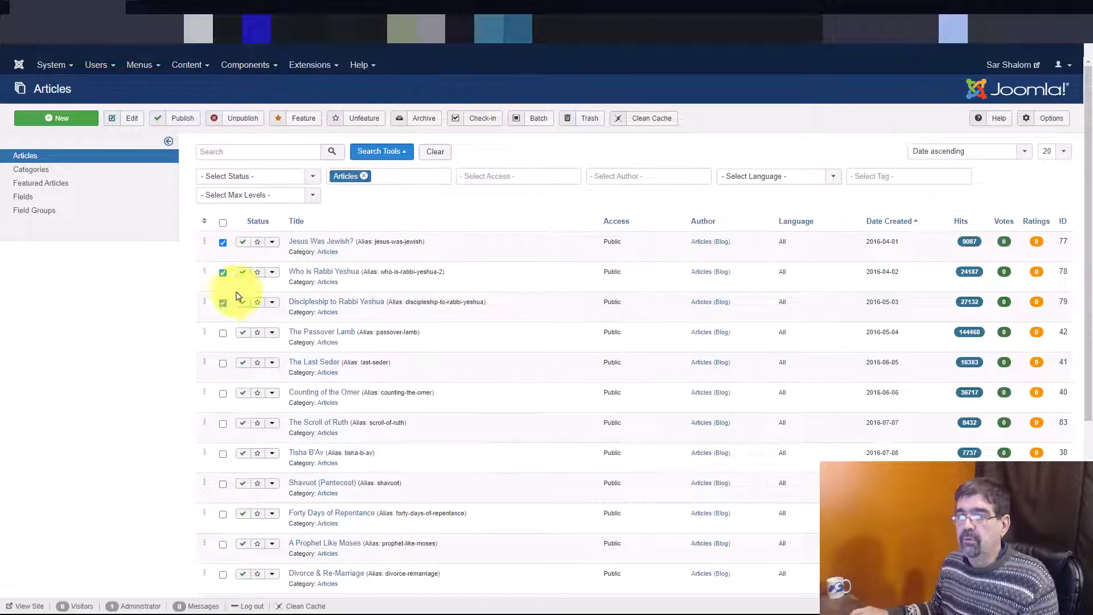
- Batch process the three selected articles to add the 2016 Articles tag
{"action": "left_click", "coordinate": [538, 119]}
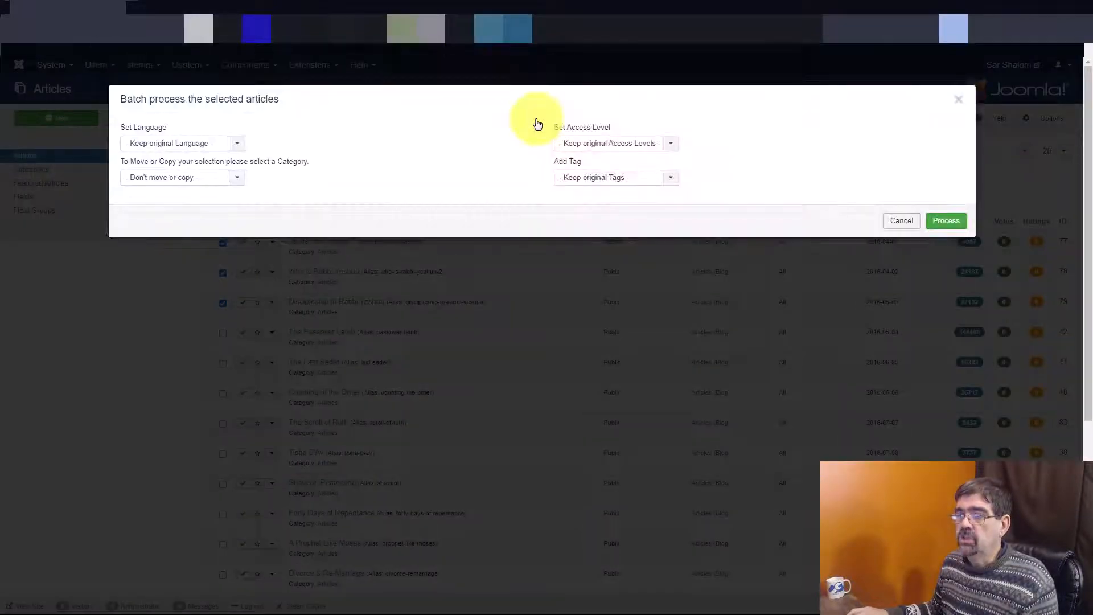
{"action": "left_click", "coordinate": [585, 179]}
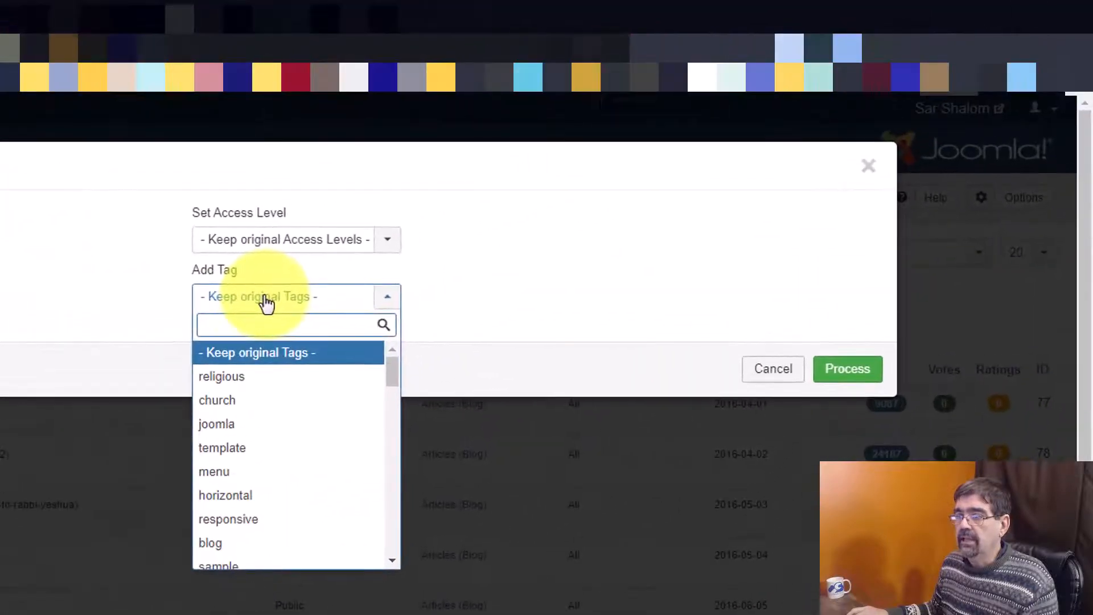
{"action": "left_click_drag", "start_coordinate": [391, 375], "coordinate": [420, 339]}
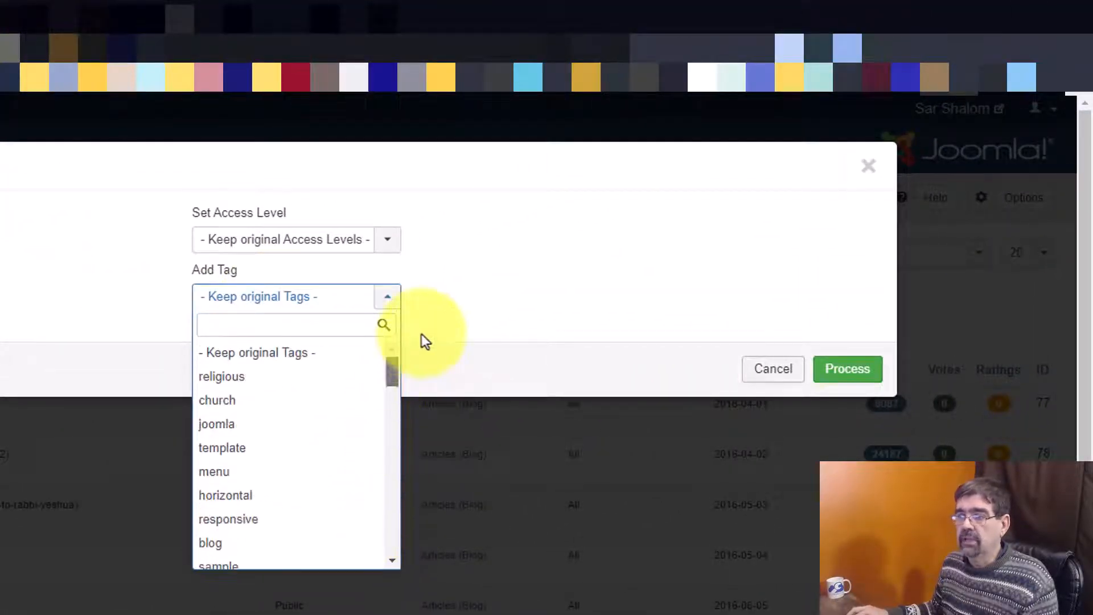
{"action": "left_click", "coordinate": [311, 316]}
{"action": "type", "text": "2016"}
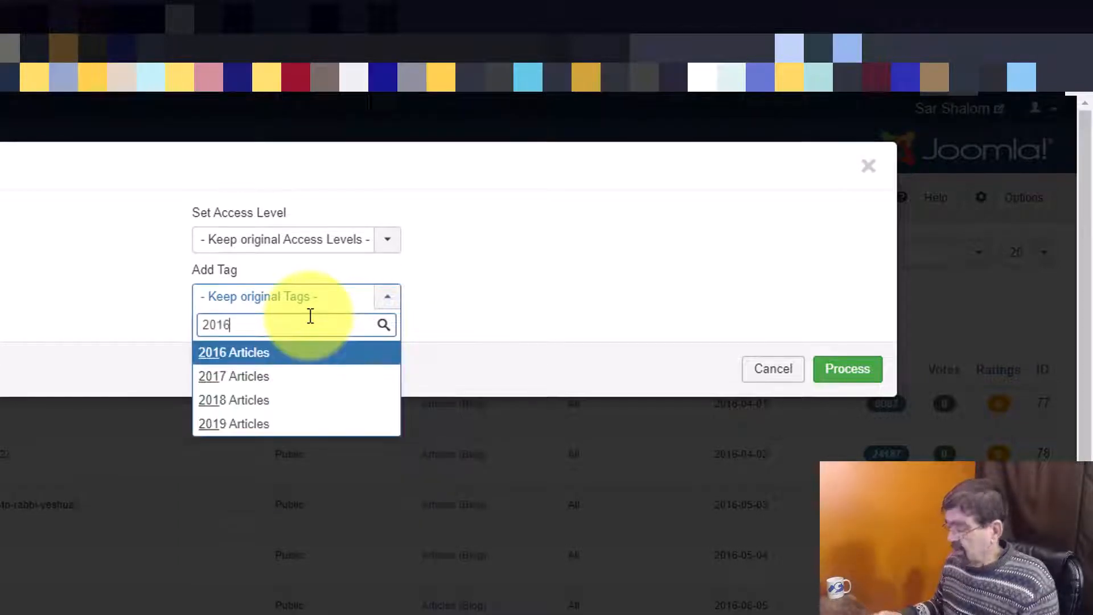
{"action": "left_click", "coordinate": [228, 353]}
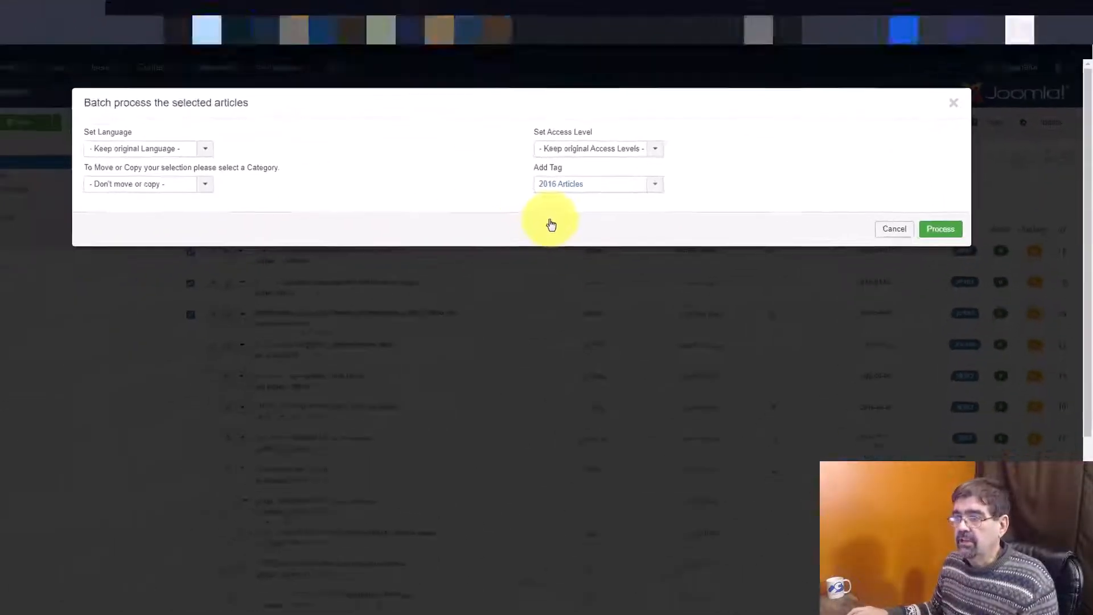
{"action": "left_click", "coordinate": [946, 222]}
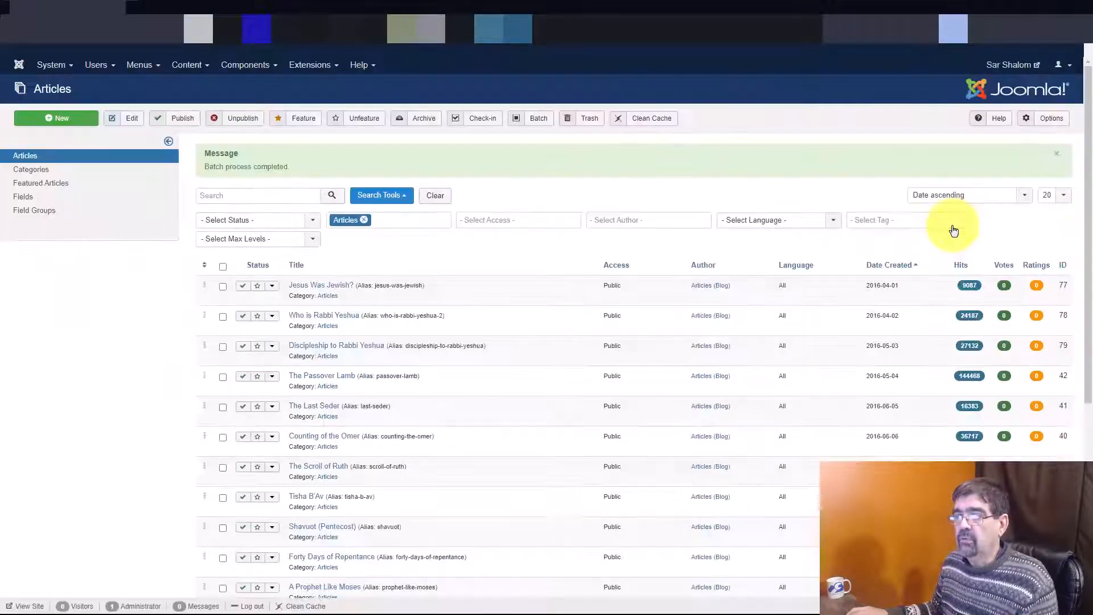